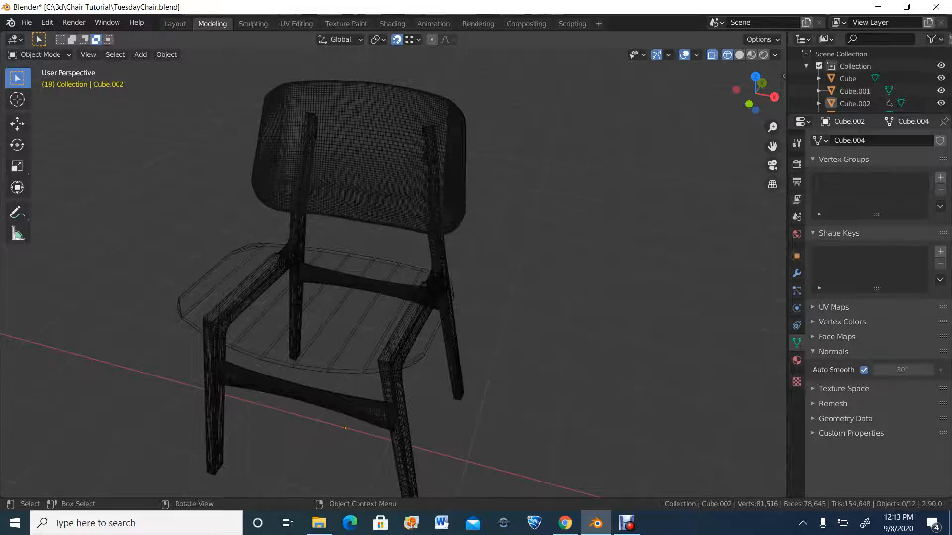
Step: Examine the row of chair models, comparing the optimize, optimize 2, Unwrap and export versions in wireframe
scroll(391, 268, "down", 5)
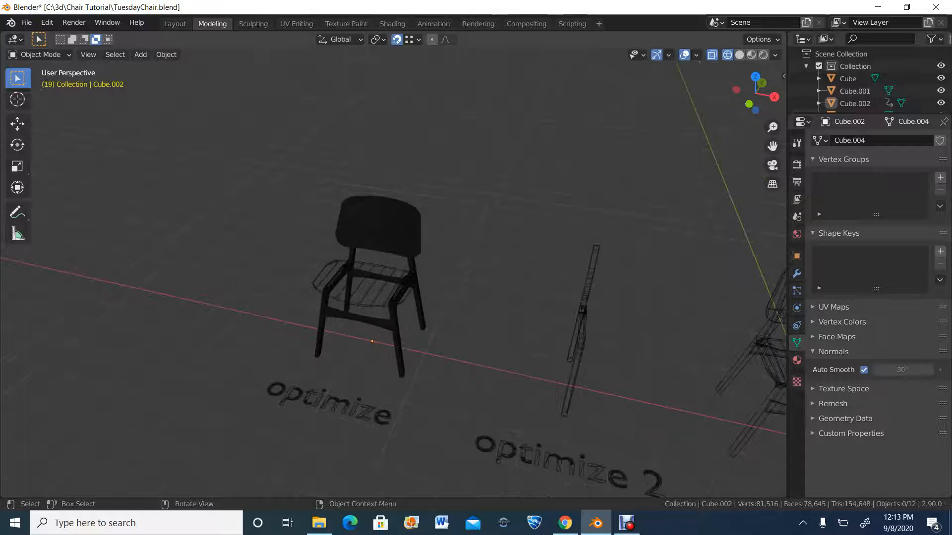
middle_click_drag(307, 348, 154, 273, "shift")
scroll(155, 273, "up", 2)
scroll(392, 268, "up", 2)
middle_click_drag(392, 267, 217, 260)
scroll(406, 277, "down", 2)
scroll(536, 284, "down", 2)
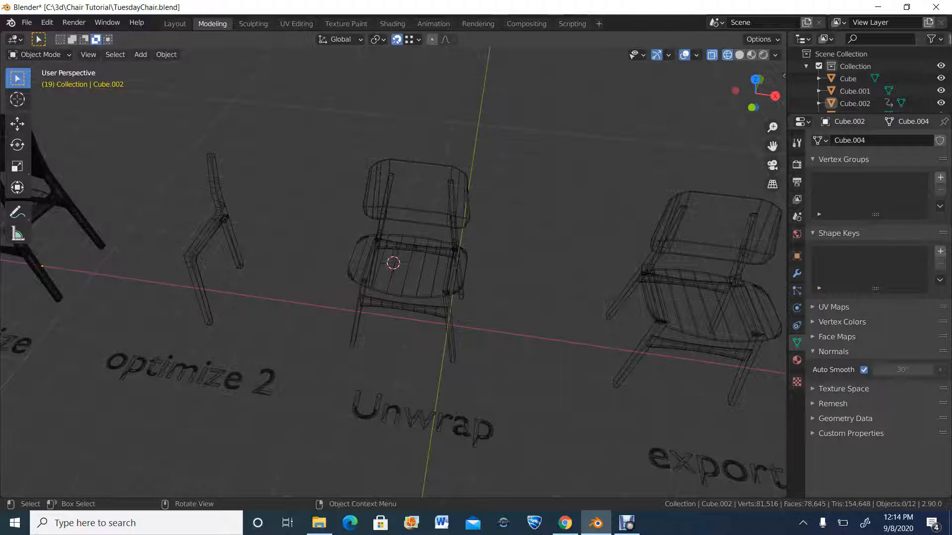
middle_click_drag(43, 267, 217, 225)
mouse_move(397, 278)
middle_mouse_down()
mouse_move(371, 268)
mouse_move(395, 273)
mouse_move(383, 288)
mouse_move(367, 283)
mouse_move(397, 248)
mouse_move(401, 264)
middle_mouse_up()
scroll(393, 273, "up", 4)
scroll(394, 273, "down", 6)
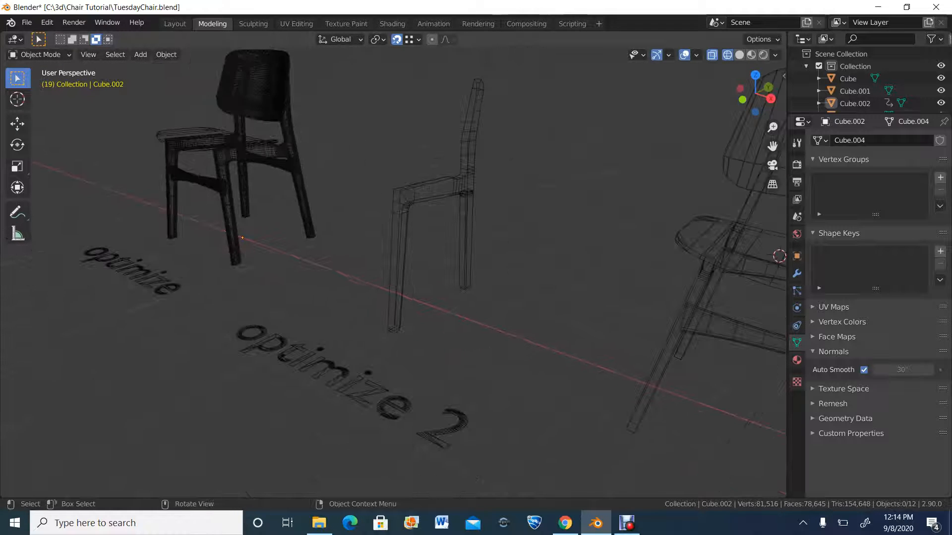
middle_click_drag(393, 272, 401, 294)
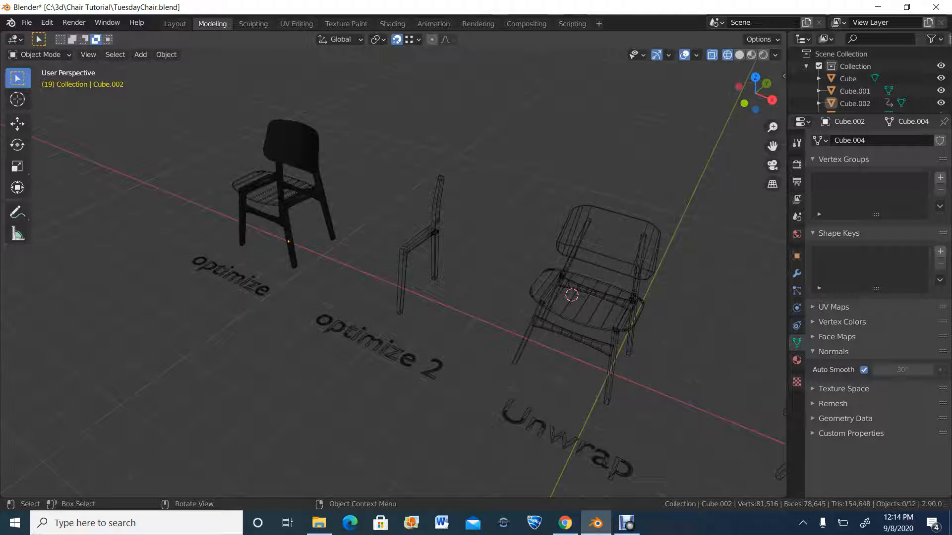
middle_click_drag(401, 294, 411, 292)
left_click_drag(374, 145, 476, 381)
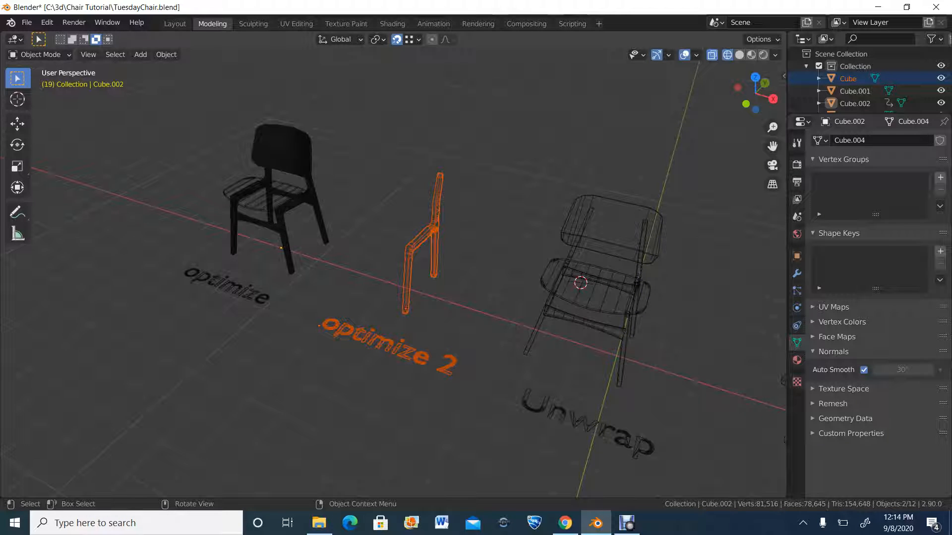
scroll(396, 273, "down", 2)
left_click_drag(445, 201, 708, 405, "shift")
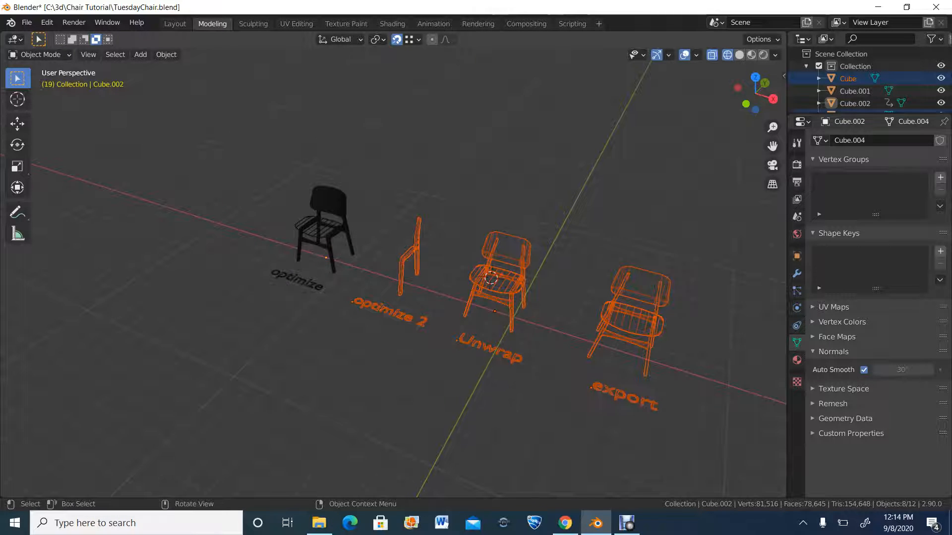
key("alt+a")
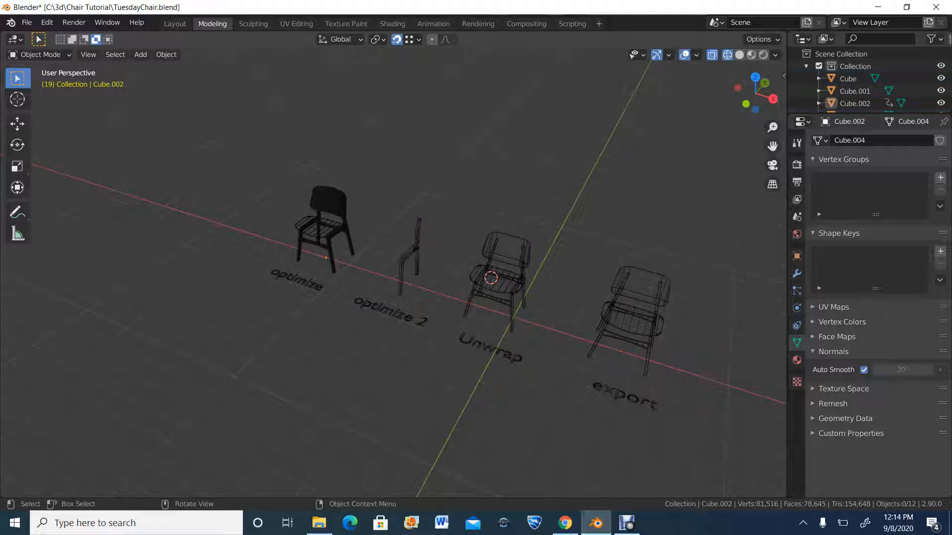
Step: Hide the optimize, Unwrap and export chairs together with their text labels
left_click_drag(232, 141, 373, 293)
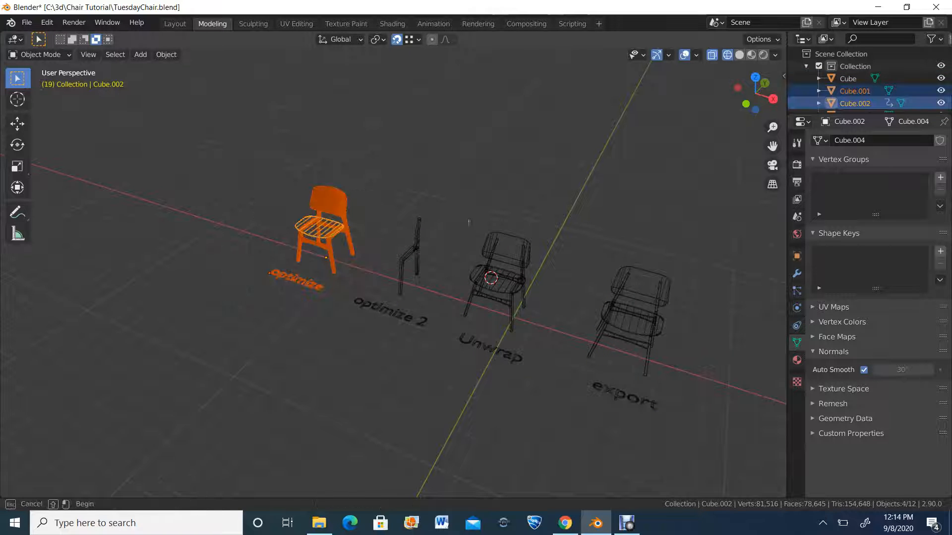
left_click_drag(467, 217, 745, 469, "shift")
key("h")
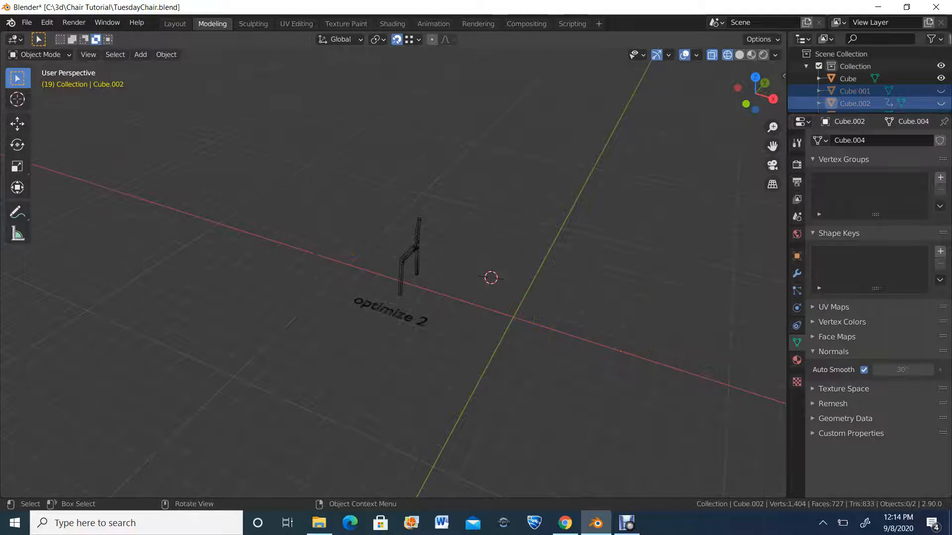
Step: Select the optimize 2 side frame and display the scene in solid shading
key("Home")
middle_click_drag(431, 233, 369, 243, "shift")
scroll(389, 271, "up", 3)
left_click(388, 268)
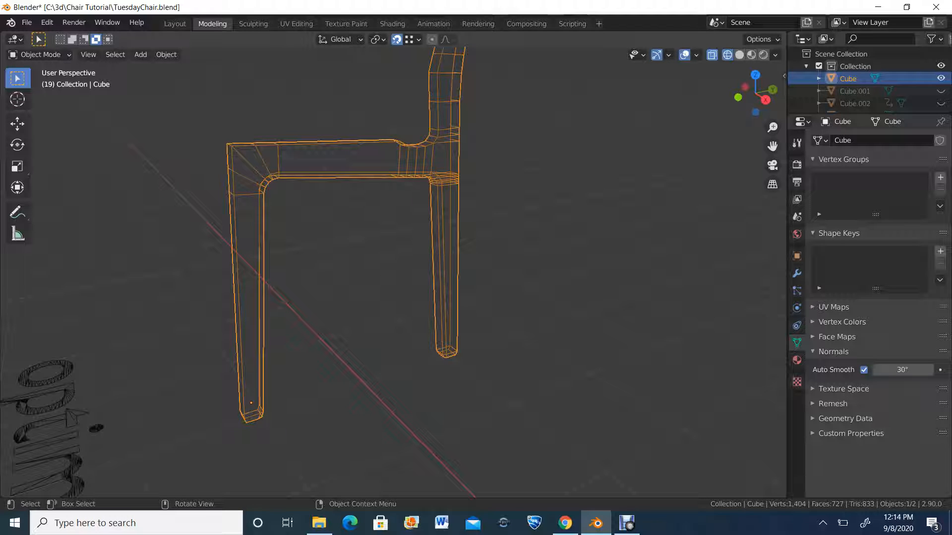
scroll(377, 253, "up", 1)
middle_click_drag(377, 252, 405, 270)
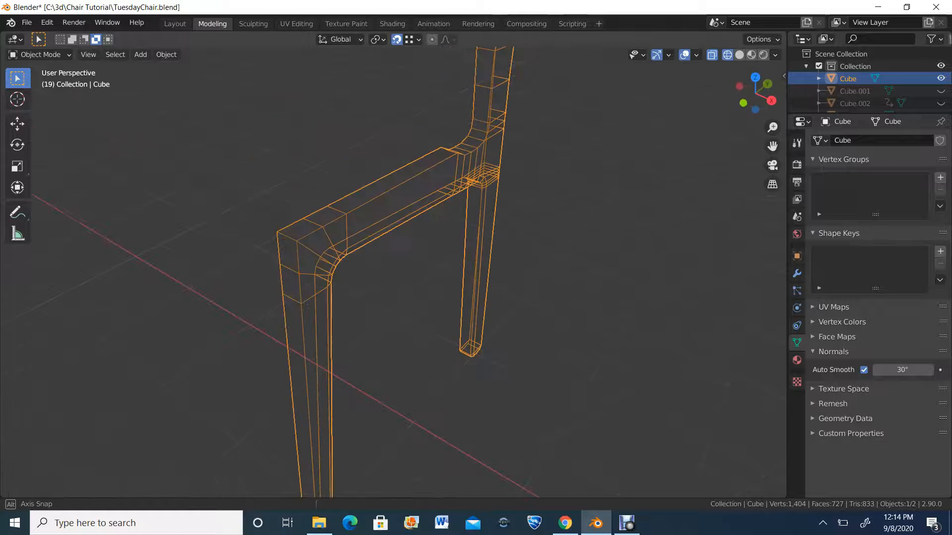
scroll(404, 270, "up", 2)
scroll(404, 271, "down", 3)
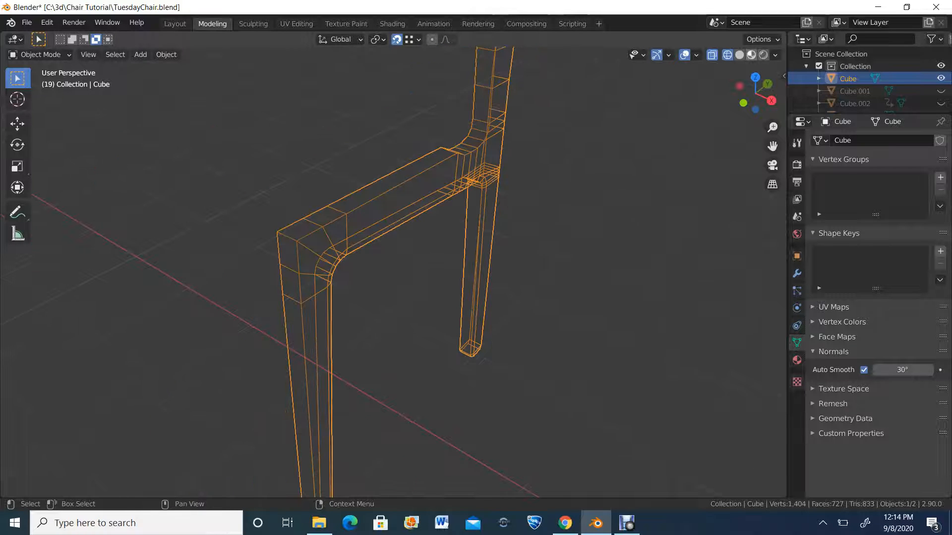
key("shift+z")
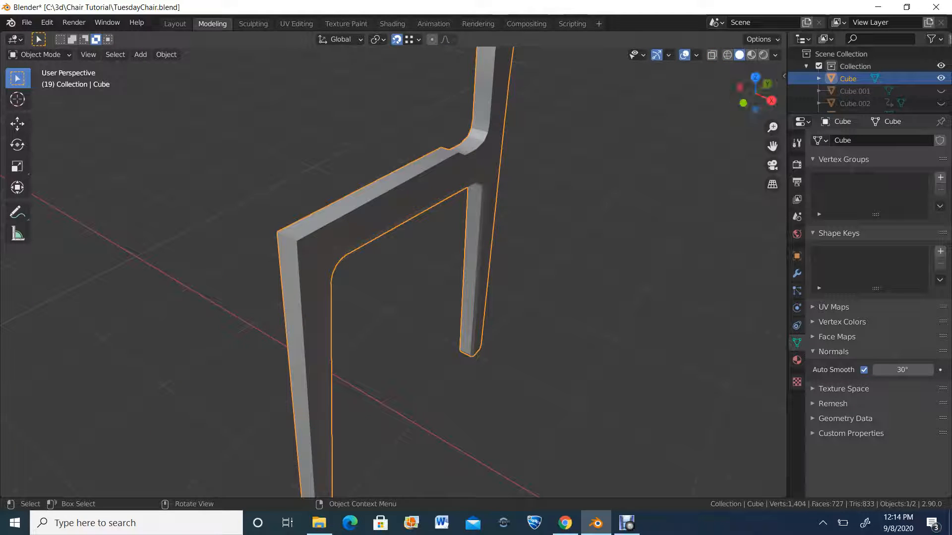
Step: Put the side frame in Edit Mode with vertex selection
left_click(39, 54)
left_click(37, 79)
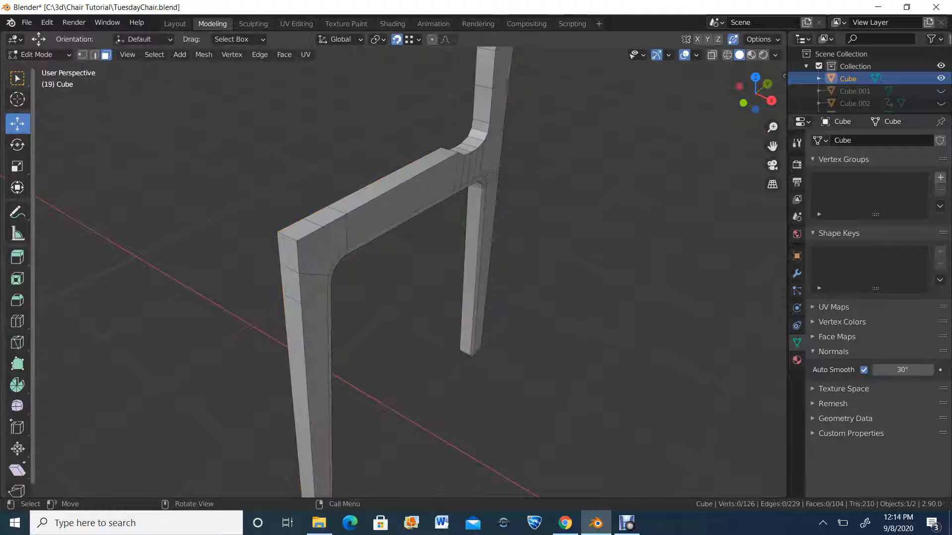
scroll(409, 272, "up", 2)
middle_click_drag(409, 273, 475, 351)
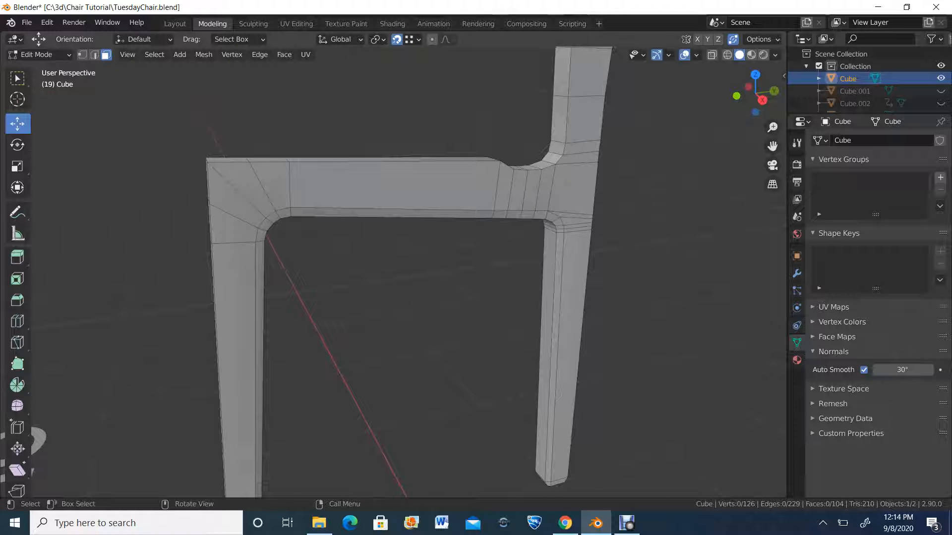
scroll(475, 351, "down", 1)
mouse_move(475, 351)
middle_mouse_down()
mouse_move(471, 338)
mouse_move(461, 341)
middle_mouse_up()
scroll(471, 338, "up", 2)
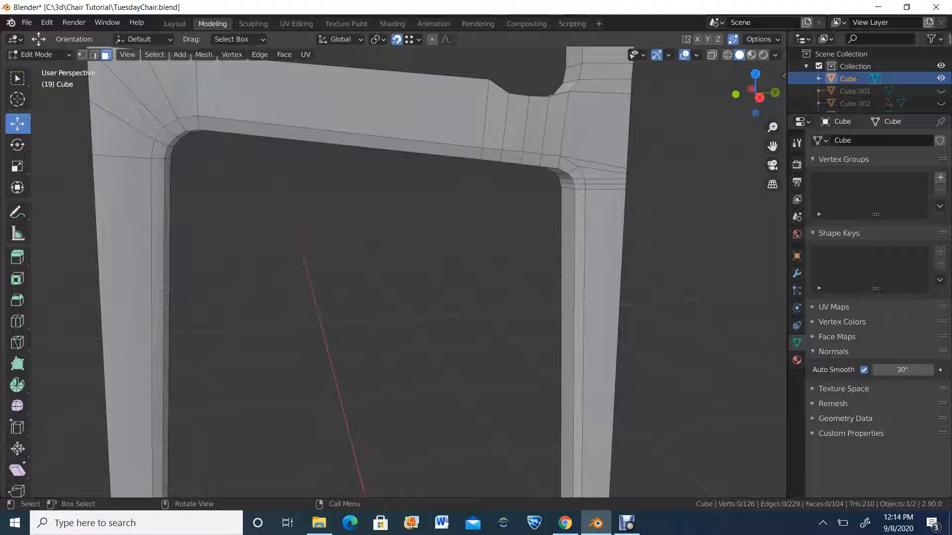
scroll(391, 273, "down", 3)
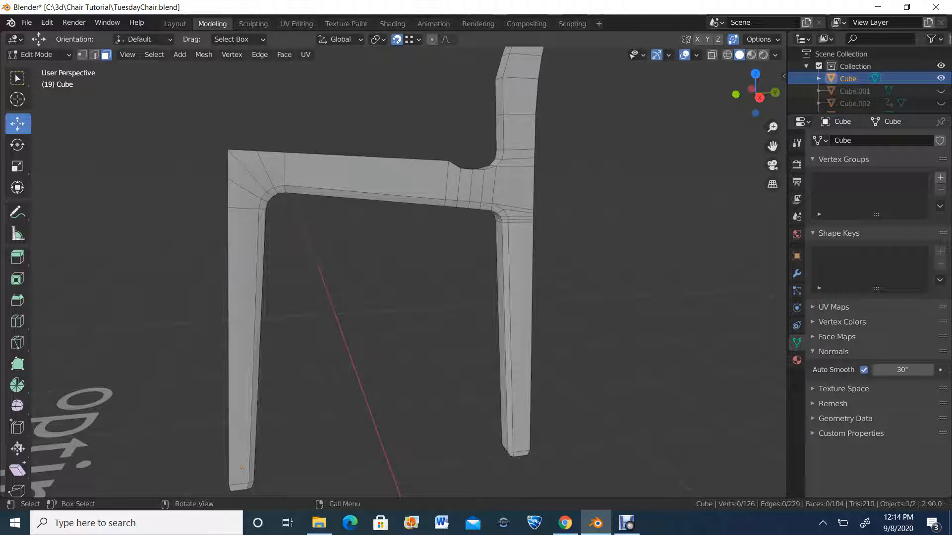
middle_click_drag(396, 278, 428, 303)
scroll(409, 290, "up", 1)
scroll(428, 302, "up", 2)
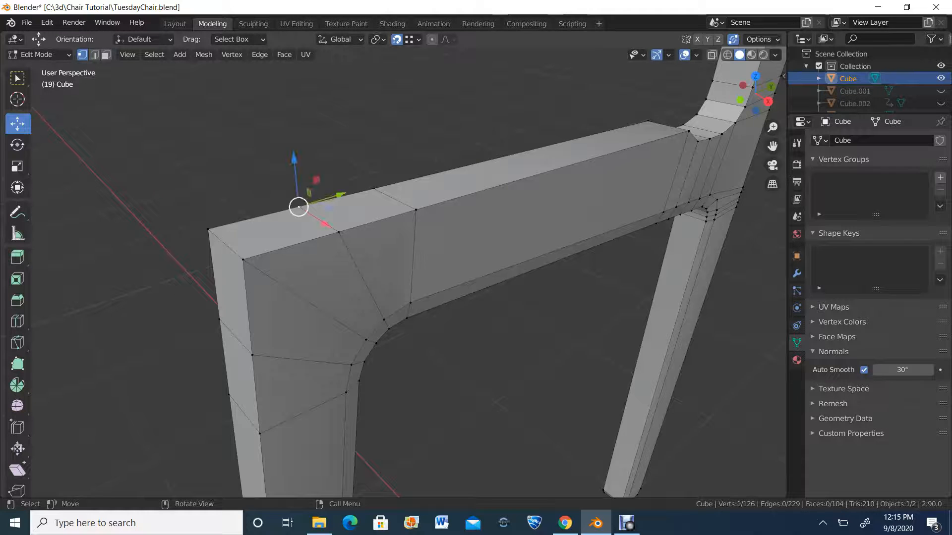
Step: Snap the extra pair of vertices on the seat rail's front top edge onto the front corner vertices, merging them
left_click_drag(298, 207, 208, 229)
left_click(339, 232)
left_click_drag(339, 232, 243, 259)
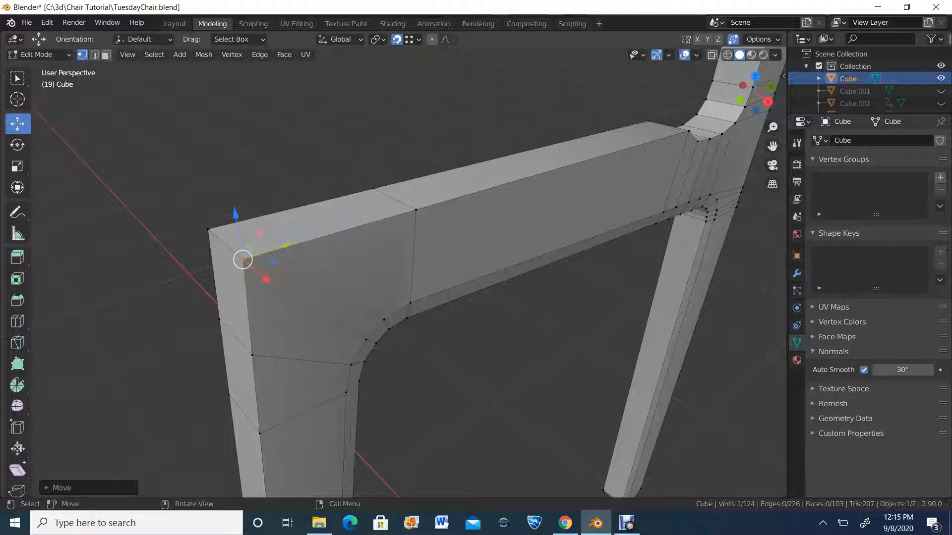
Step: Merge the next pair of vertices along the seat rail's top into the pair where the rear notch begins
left_click(372, 189)
left_click_drag(373, 188, 648, 121)
left_click(415, 210)
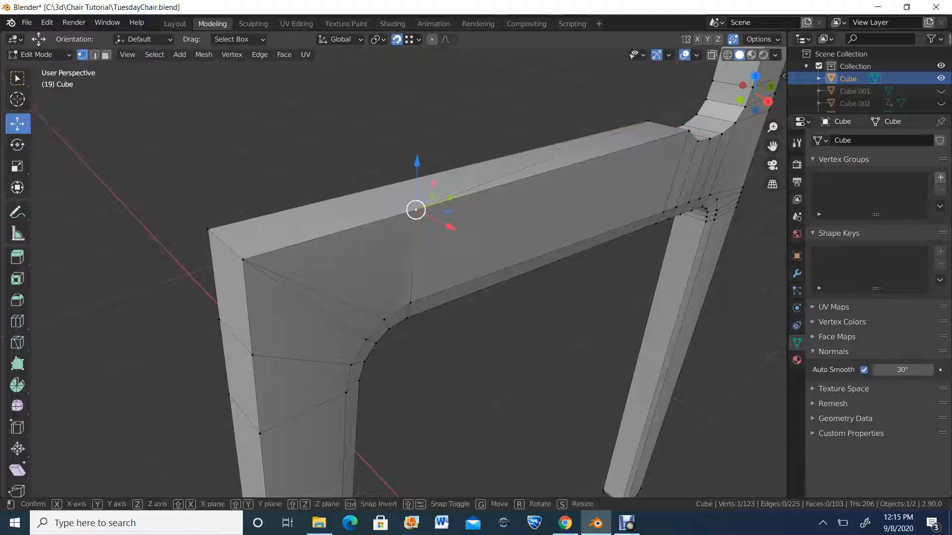
left_click_drag(415, 210, 689, 131)
scroll(496, 268, "down", 2)
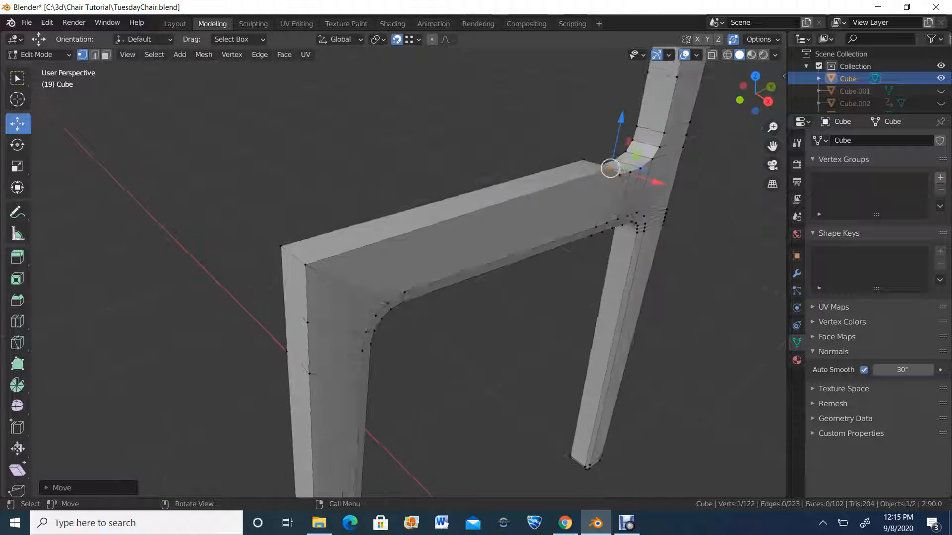
Step: Merge the upper pair of vertices on the front leg's front face into the top corner vertices
middle_click_drag(496, 267, 459, 271)
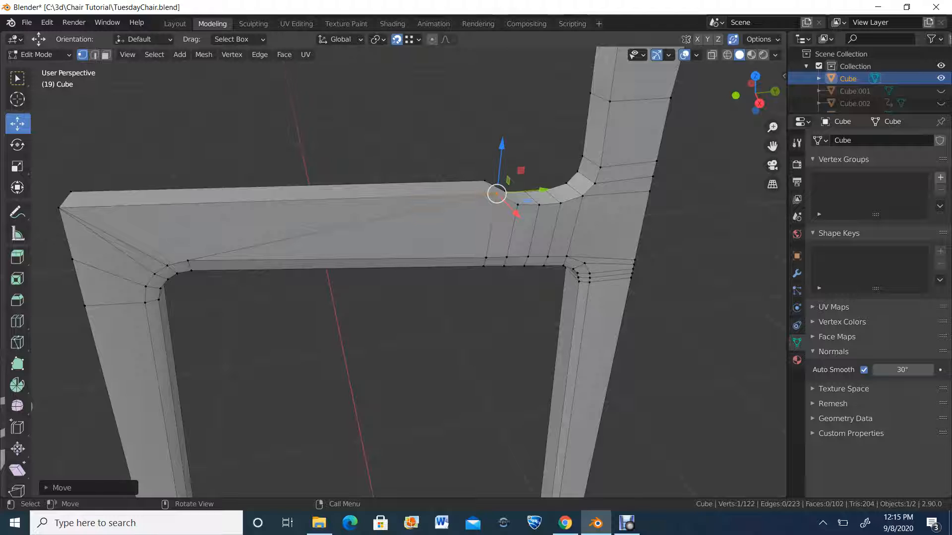
middle_click_drag(453, 268, 496, 262)
left_click(361, 242)
left_click_drag(361, 242, 363, 139)
left_click(417, 264)
left_click_drag(417, 264, 424, 153)
Step: Merge the remaining pair of vertices on the front leg's front face down into the foot's corner vertices
left_click(359, 330)
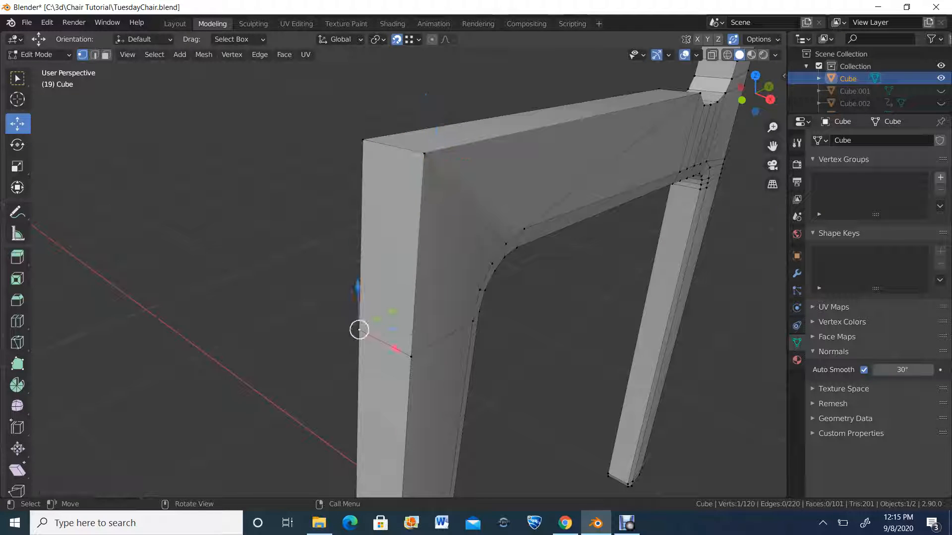
scroll(413, 335, "down", 3)
middle_click_drag(412, 336, 399, 259)
scroll(363, 317, "down", 3)
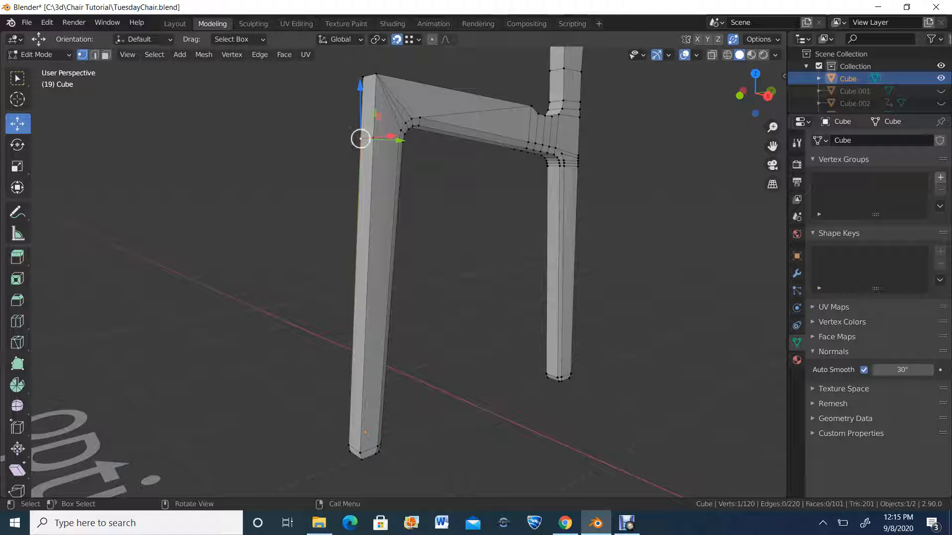
left_click_drag(360, 139, 360, 453)
Step: Merge the lowest vertices of the front leg's inside corner curve down into the inner foot vertices
scroll(365, 436, "down", 1)
middle_click_drag(387, 357, 367, 355)
scroll(337, 320, "up", 3)
scroll(367, 355, "up", 2)
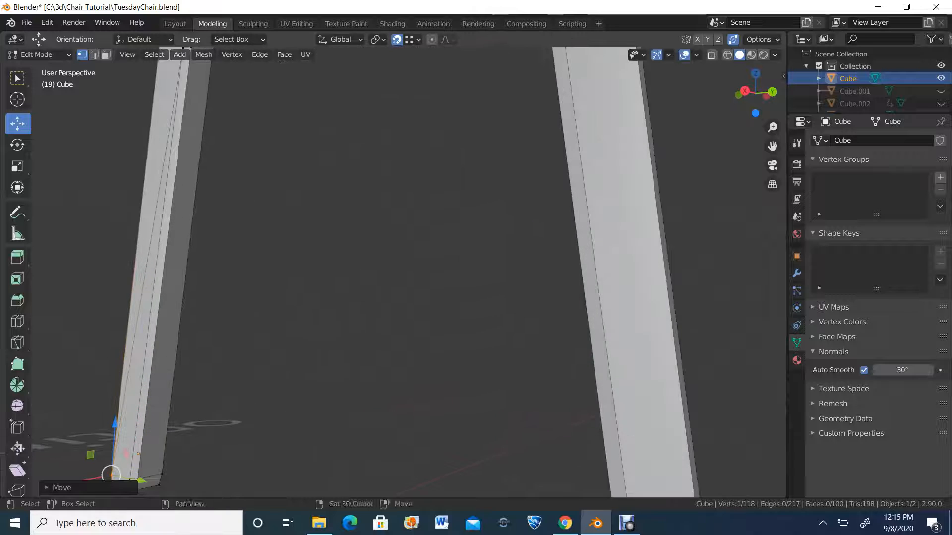
middle_click_drag(367, 317, 429, 471, "shift")
scroll(429, 471, "up", 2)
scroll(397, 298, "down", 3)
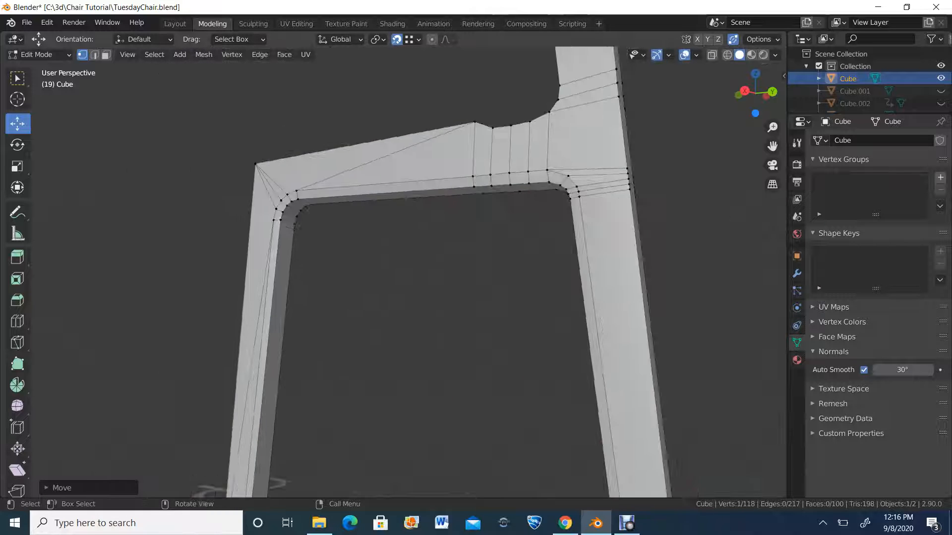
middle_click_drag(396, 298, 414, 179, "shift")
scroll(414, 178, "down", 1)
scroll(397, 273, "up", 1)
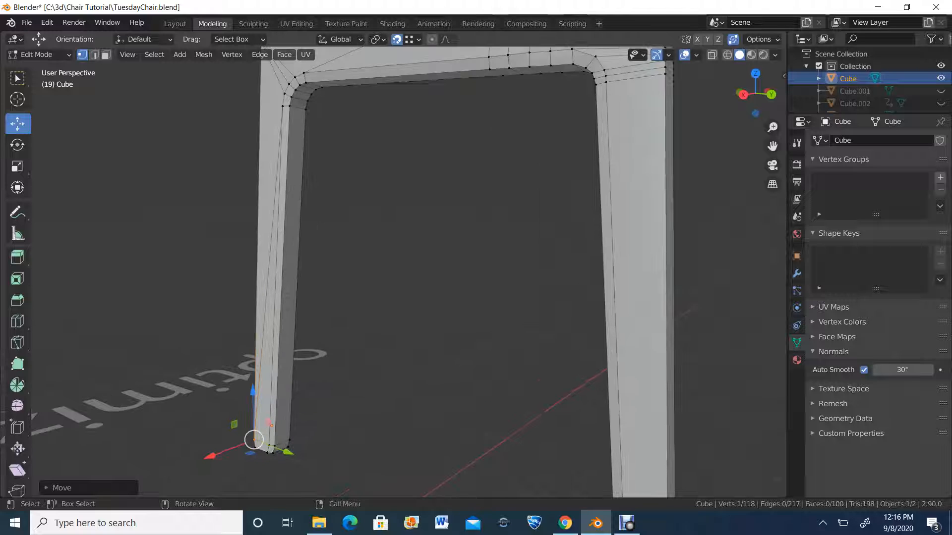
left_click(306, 109)
left_click_drag(306, 109, 275, 446)
middle_click_drag(274, 446, 355, 478)
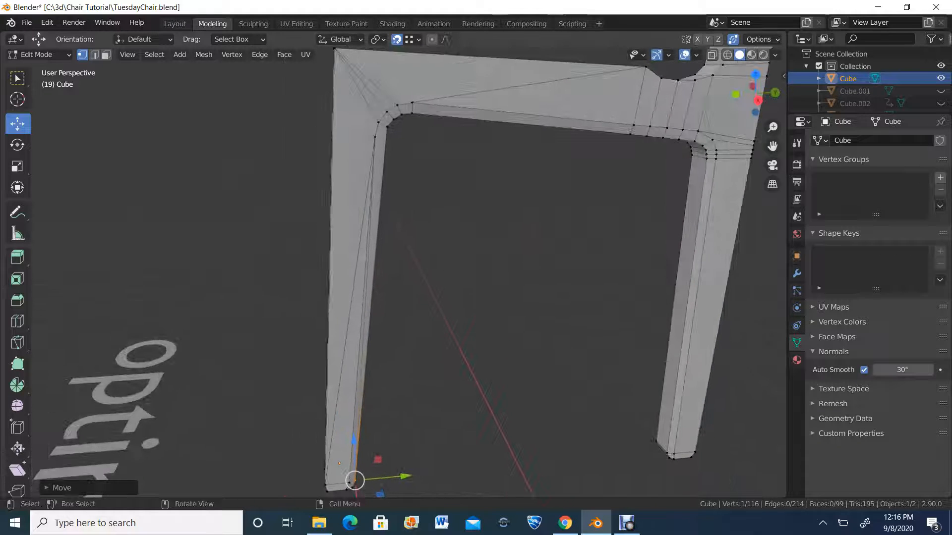
Step: Check the side frame's shading in Object Mode with nothing selected, then return to Edit Mode
left_click(41, 55)
left_click(44, 67)
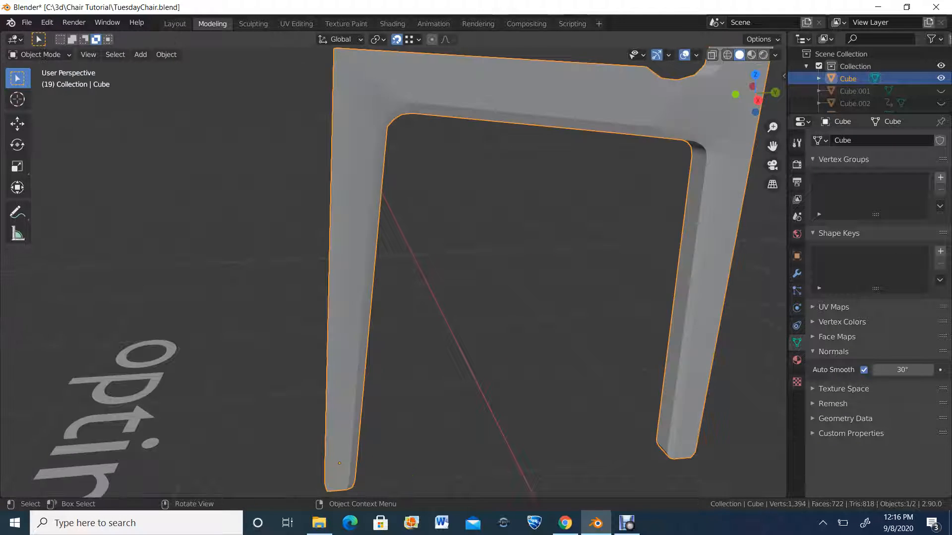
left_click(223, 164)
scroll(223, 163, "down", 1)
middle_click_drag(223, 163, 188, 143)
left_click(39, 54)
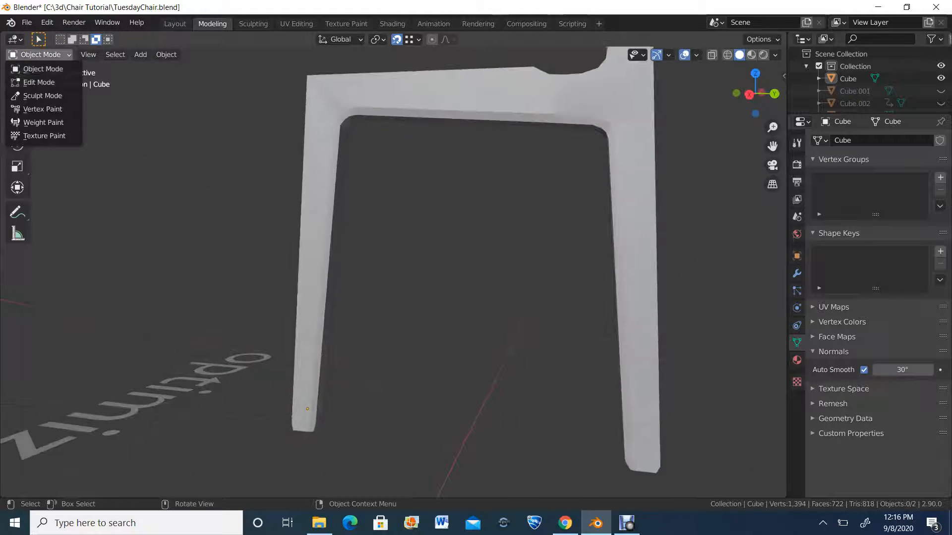
left_click(38, 82)
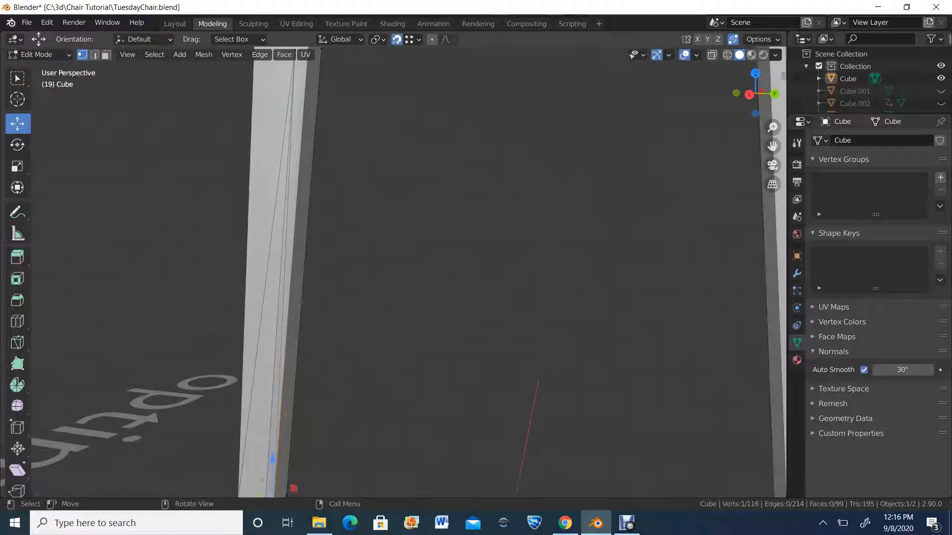
Step: Merge the lowest pair of vertices of the back leg's inside corner curve down into the inner foot vertices
scroll(393, 273, "up", 1)
scroll(393, 273, "down", 1)
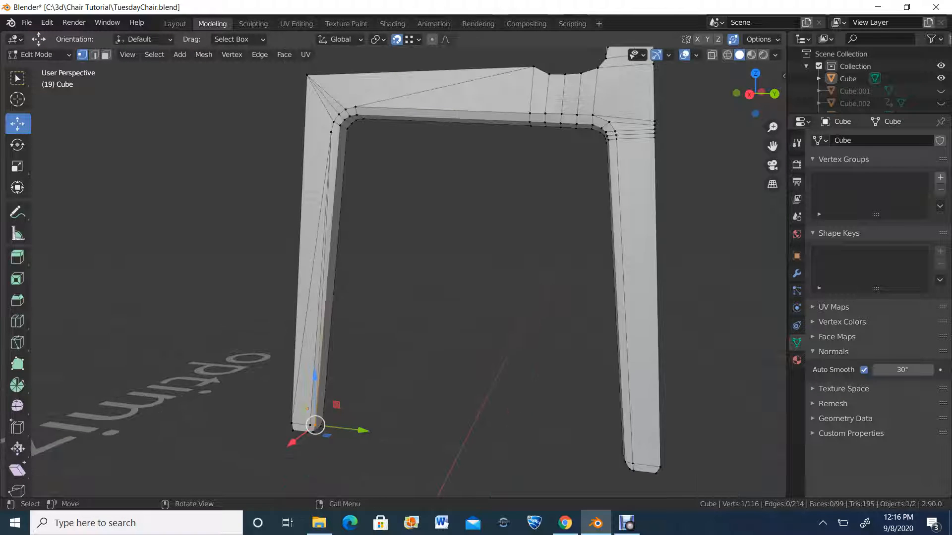
middle_click_drag(393, 272, 486, 271, "shift")
middle_click_drag(486, 270, 281, 249, "shift")
scroll(372, 261, "up", 2)
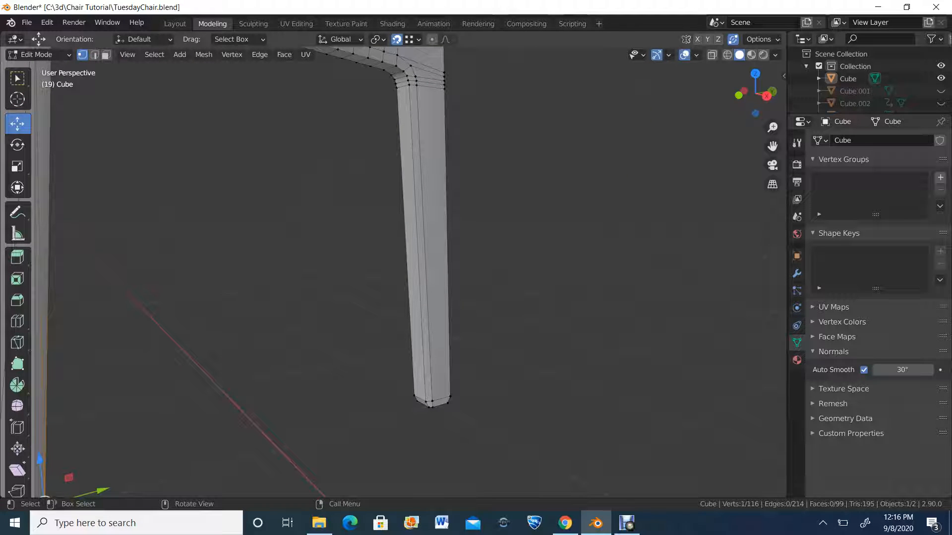
key("g")
left_click(414, 396)
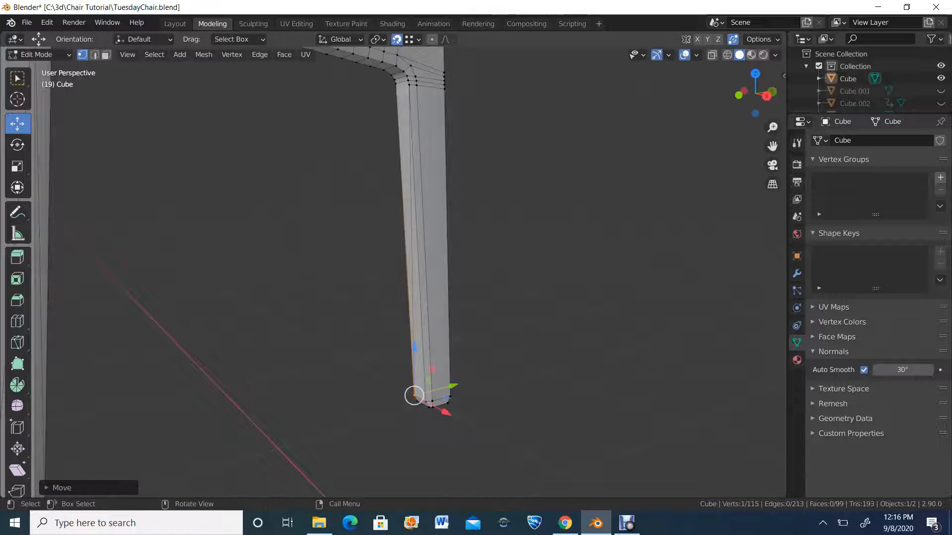
left_click(411, 85)
key("g")
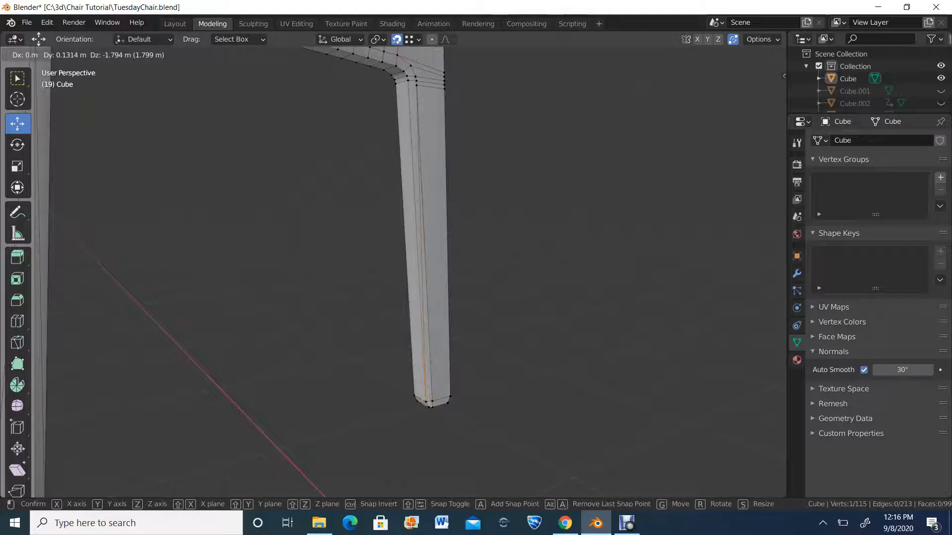
left_click(426, 402)
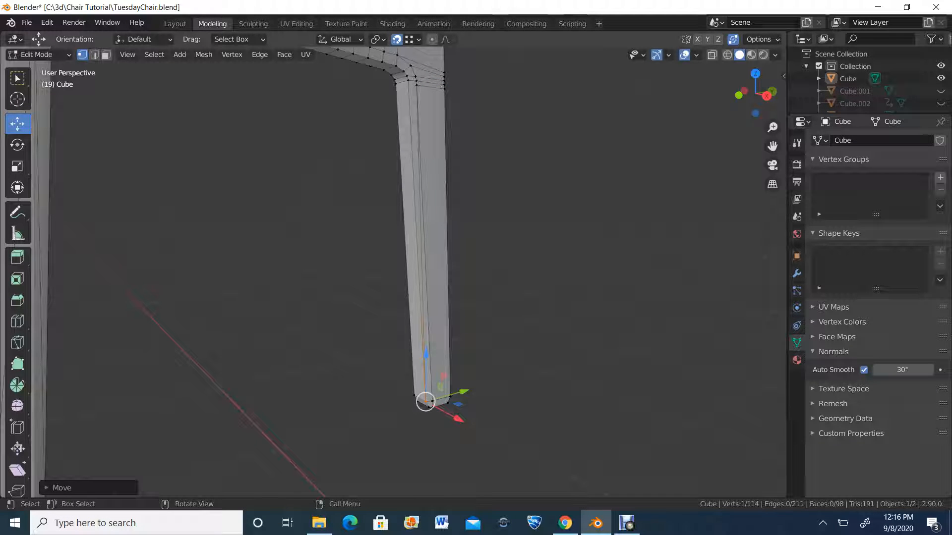
Step: Merge the next vertex on the far side of the back leg's inside corner curve down into the far inner foot vertex
middle_click_drag(431, 392, 476, 391)
left_click(397, 77)
key("g")
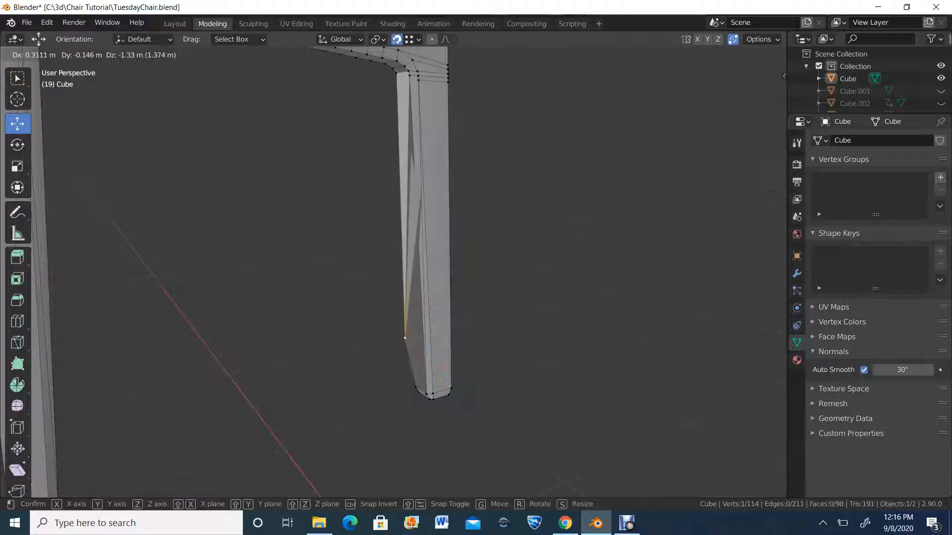
left_click(412, 368)
key("ctrl+z")
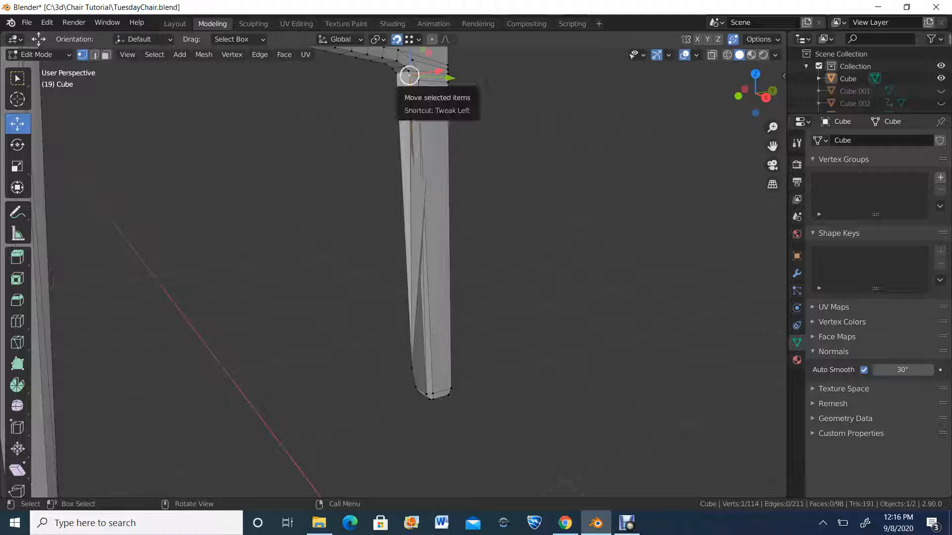
left_click_drag(410, 75, 425, 389)
middle_click_drag(425, 389, 432, 419)
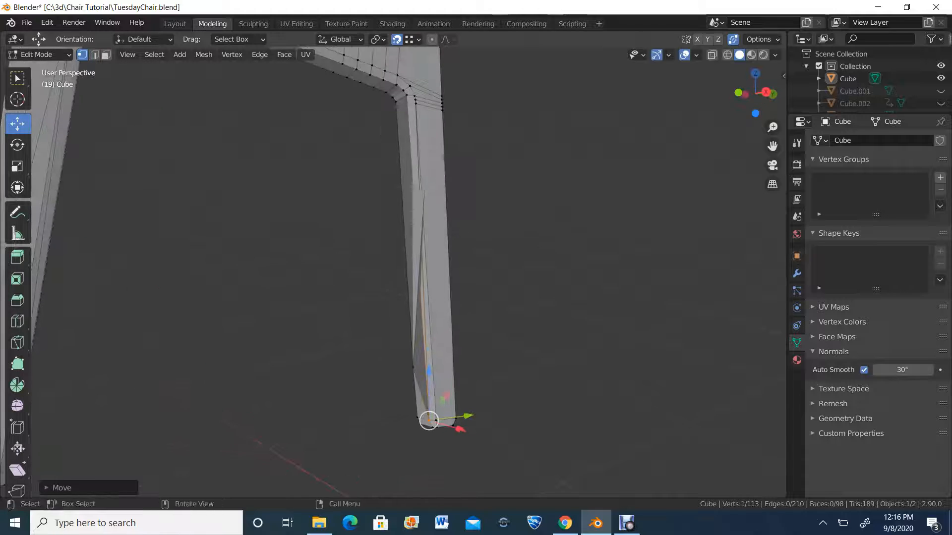
key("ctrl+z")
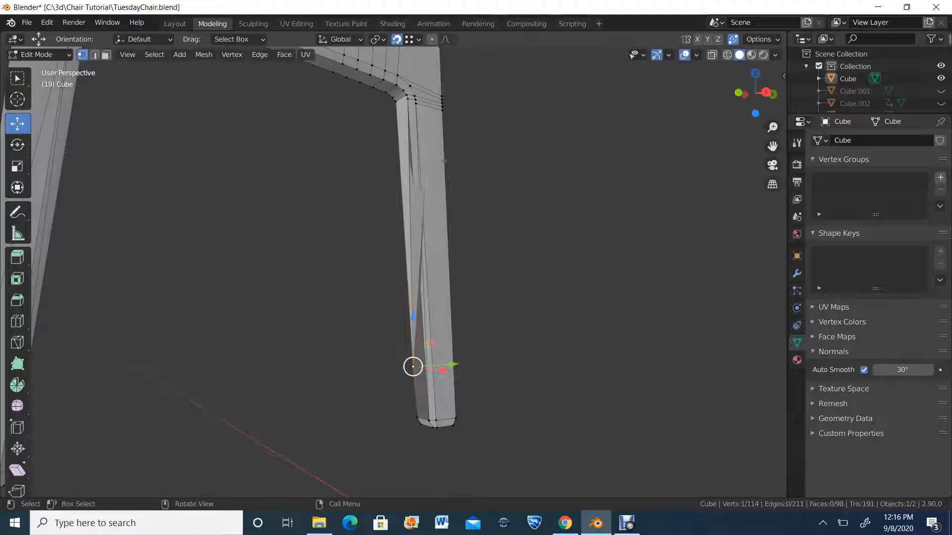
left_click_drag(413, 367, 417, 418)
mouse_move(438, 234)
middle_mouse_down()
mouse_move(463, 243)
mouse_move(397, 248)
mouse_move(444, 249)
middle_mouse_up()
middle_click_drag(411, 395, 412, 399)
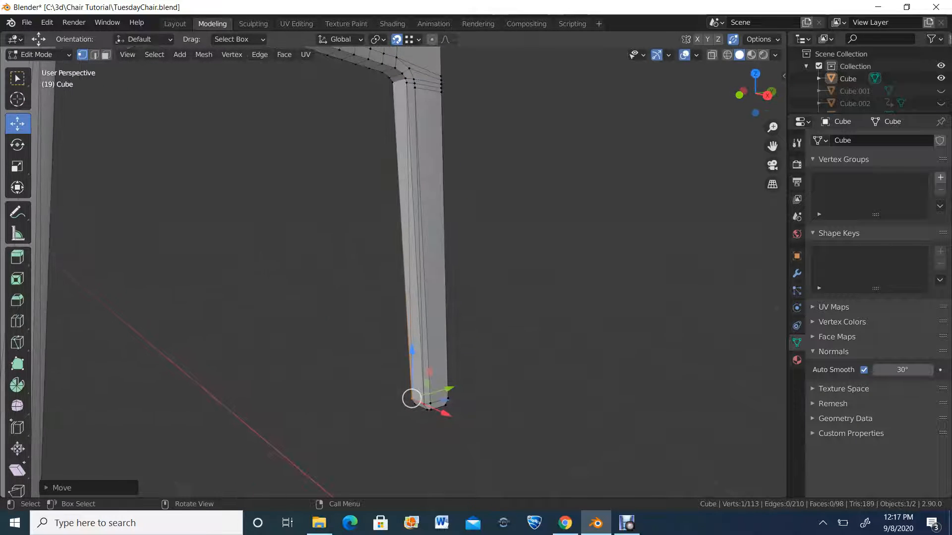
Step: Merge the matching near-side vertex of the back leg's inside corner curve down into the near inner foot vertex
left_click_drag(412, 399, 409, 330)
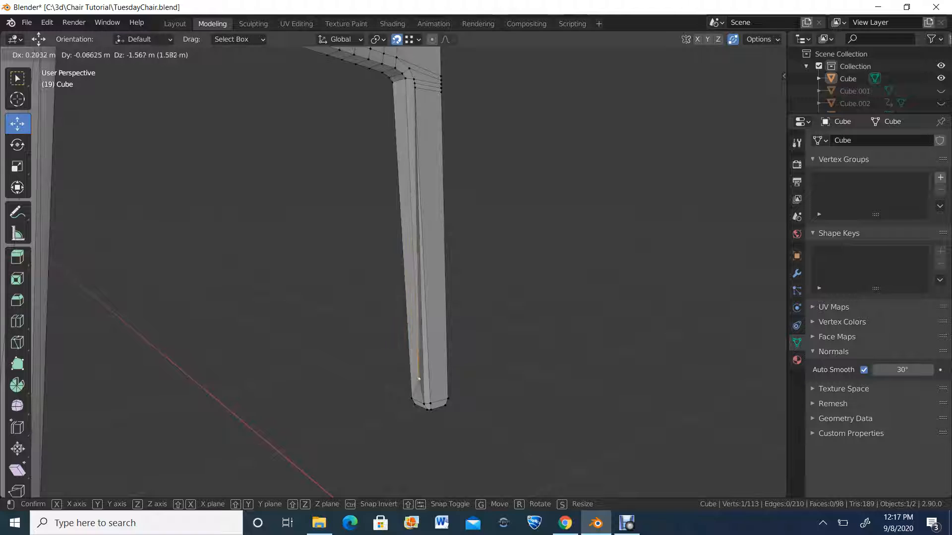
left_click_drag(419, 380, 425, 404)
mouse_move(425, 404)
middle_mouse_down()
mouse_move(335, 407)
mouse_move(470, 391)
mouse_move(489, 379)
mouse_move(421, 358)
mouse_move(441, 409)
middle_mouse_up()
middle_click_drag(417, 277, 401, 277)
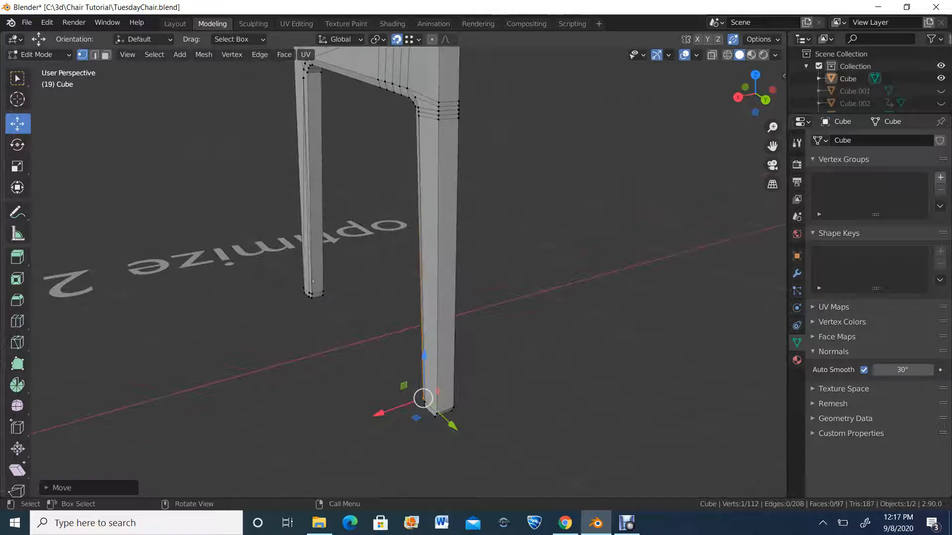
Step: Merge the lowest pair of vertices at the top of the back leg's rear face down into the foot's rear corners
key("alt+a")
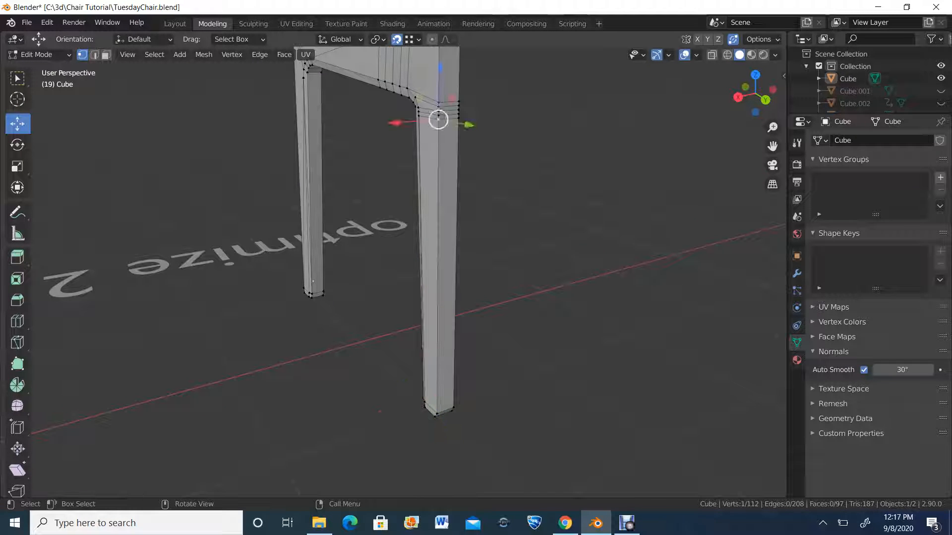
left_click_drag(438, 119, 436, 414)
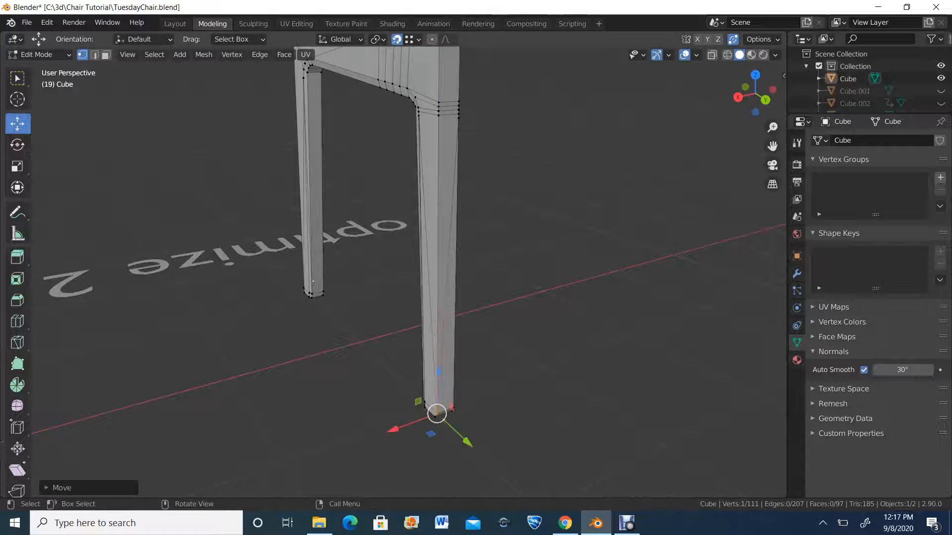
left_click(457, 116)
key("g")
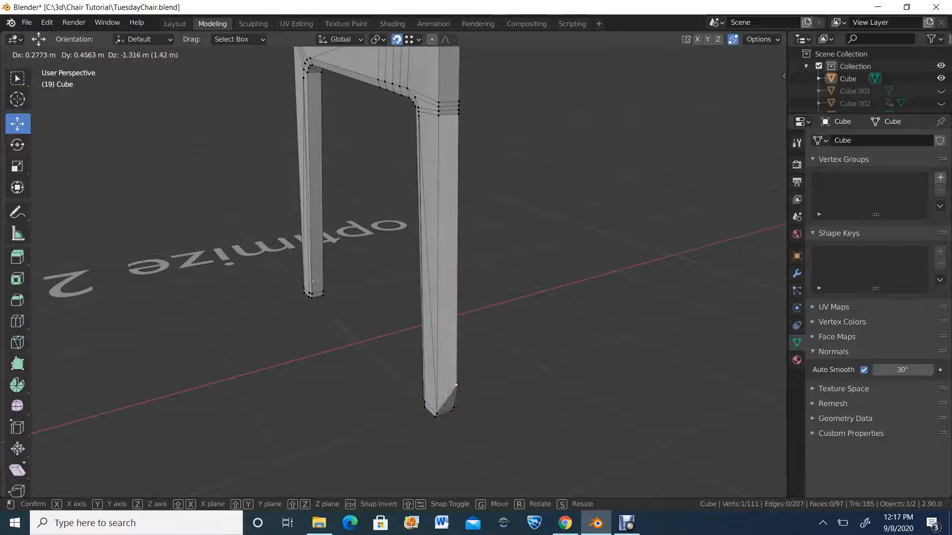
left_click(453, 408)
middle_click_drag(454, 407, 439, 386)
scroll(474, 392, "up", 2)
scroll(464, 391, "down", 1)
scroll(443, 389, "up", 2)
scroll(443, 390, "down", 3)
scroll(439, 458, "up", 2)
scroll(439, 459, "down", 3)
scroll(438, 458, "up", 3)
scroll(439, 434, "down", 3)
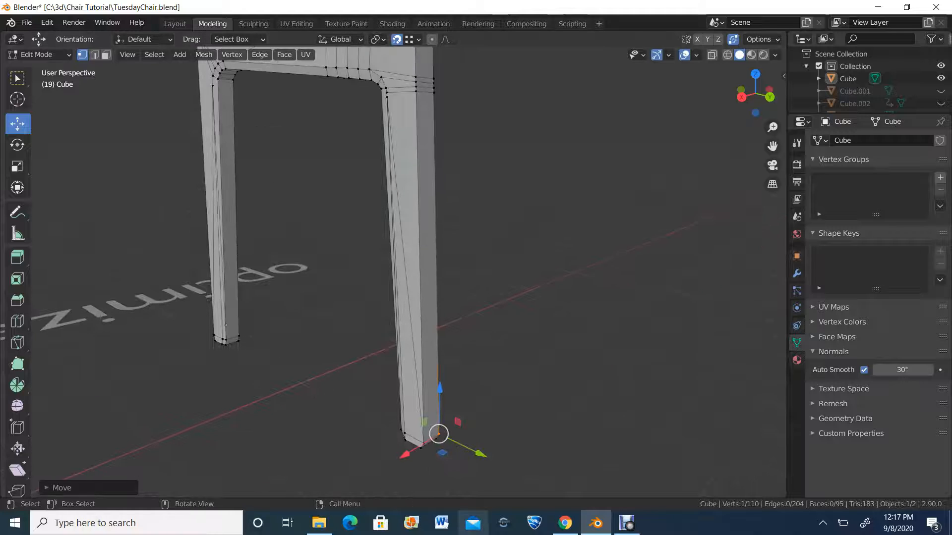
Step: Merge the next pair of vertices up on the back leg's rear face down into the same rear foot corners
key("ctrl+z")
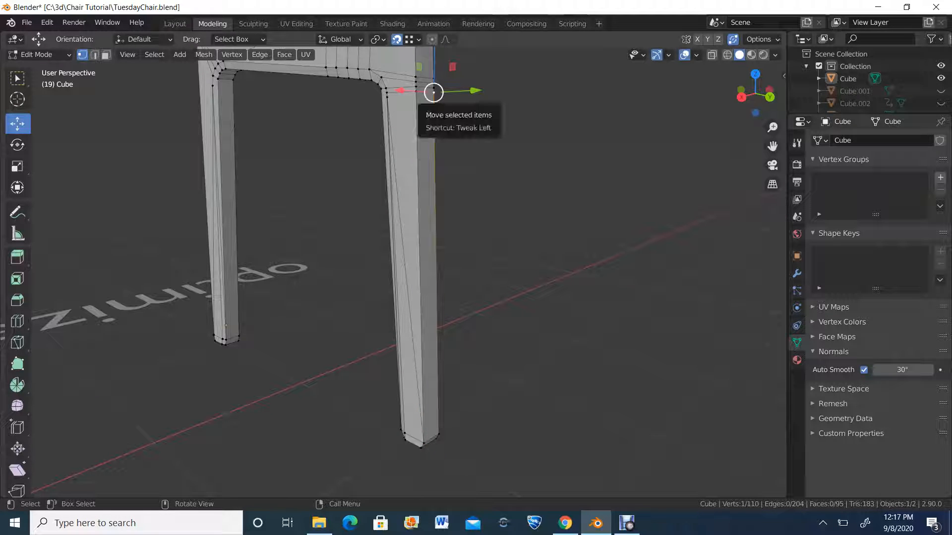
left_click_drag(433, 91, 437, 438)
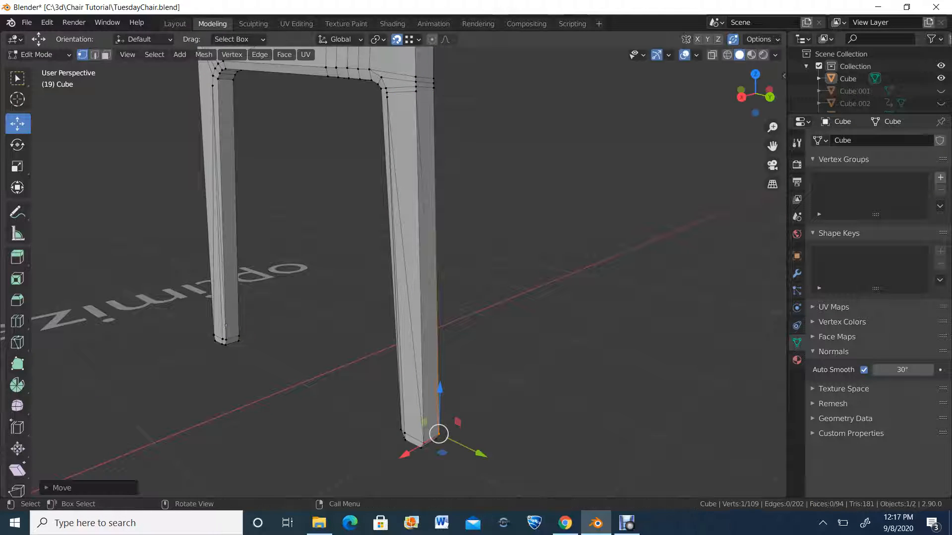
left_click(415, 91)
left_click_drag(416, 92, 423, 443)
middle_click_drag(422, 444, 531, 430)
scroll(409, 272, "down", 2)
mouse_move(409, 272)
middle_mouse_down("shift")
mouse_move(407, 331)
mouse_move(415, 279)
middle_mouse_up("shift")
scroll(407, 332, "up", 1)
Step: Select the surplus edges running down the back leg's inner side in edge select mode and remove them with Dissolve Edges
key("2")
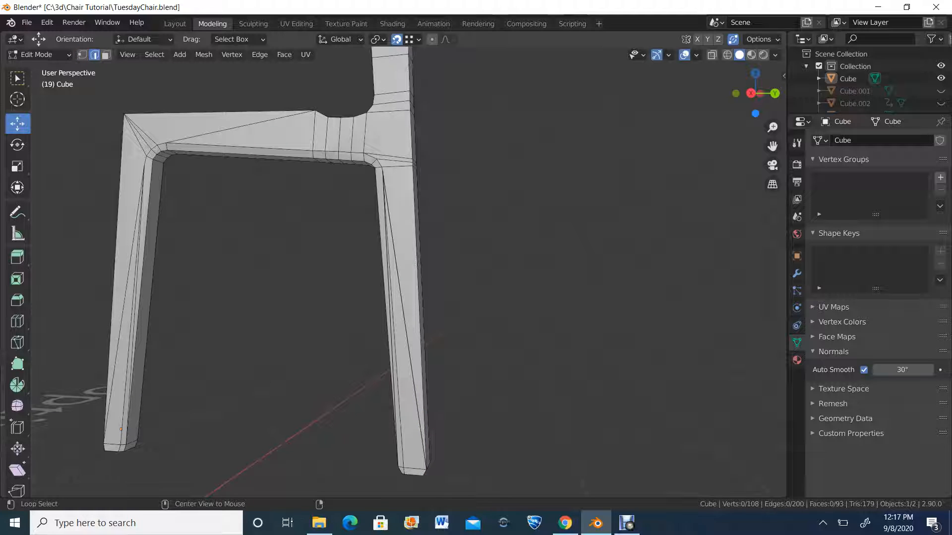
left_click(248, 148, "alt")
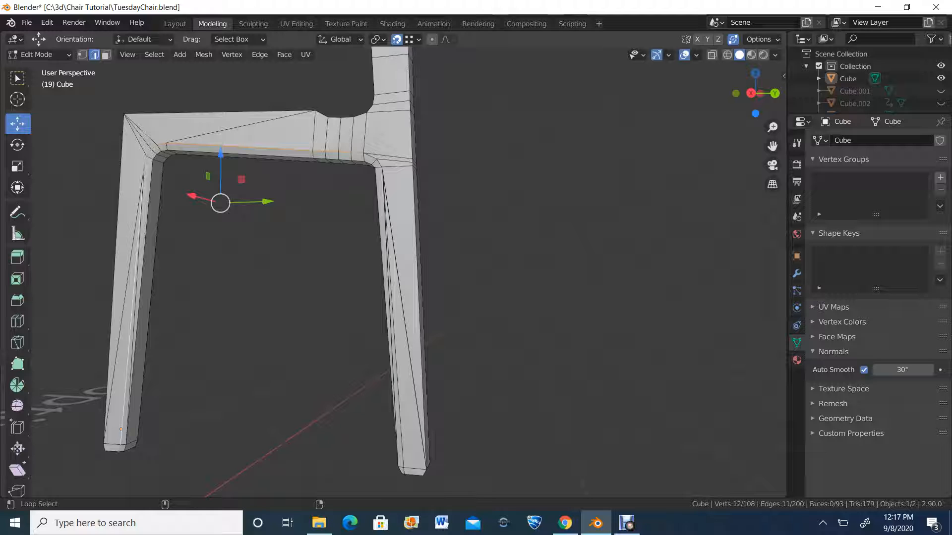
left_click(391, 297, "alt+shift")
left_click(414, 377, "alt+shift")
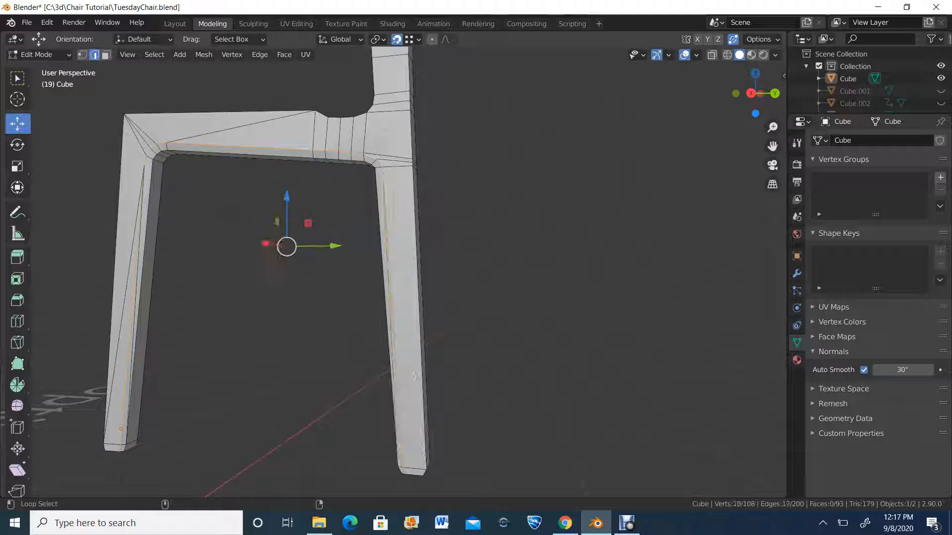
scroll(395, 275, "up", 2)
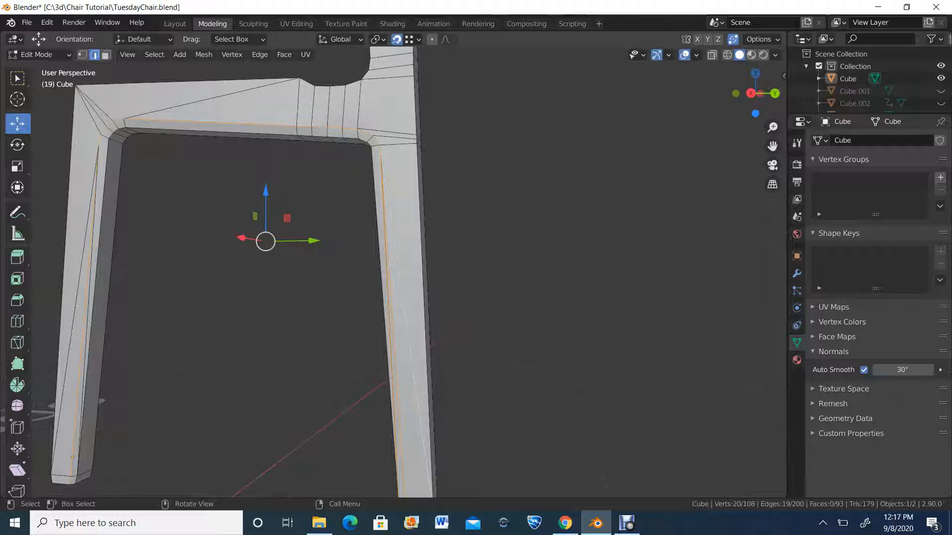
middle_click_drag(395, 277, 399, 201, "shift")
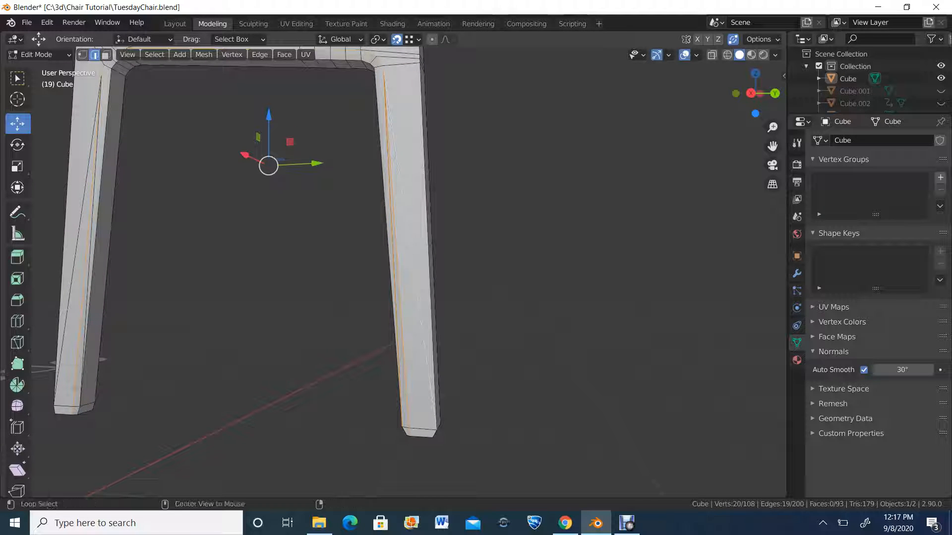
left_click(413, 268, "alt")
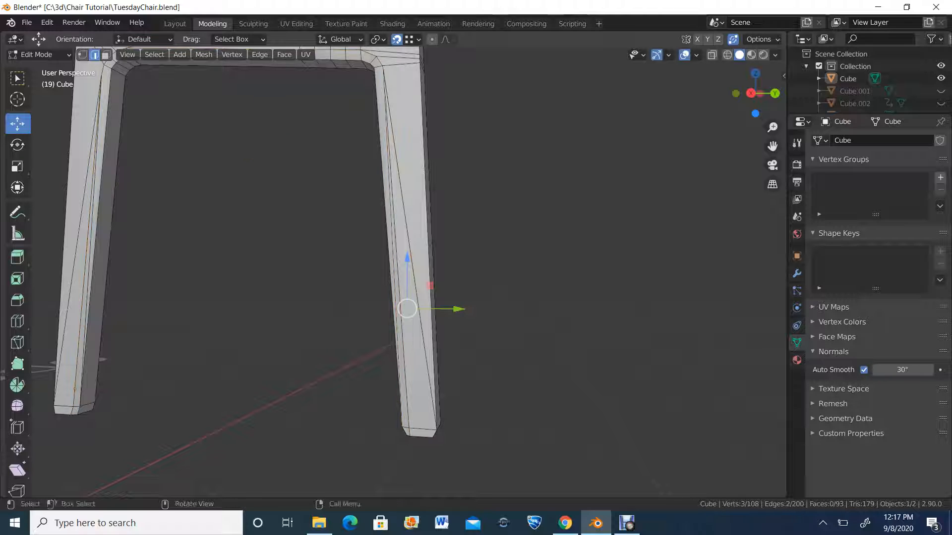
scroll(406, 278, "down", 2)
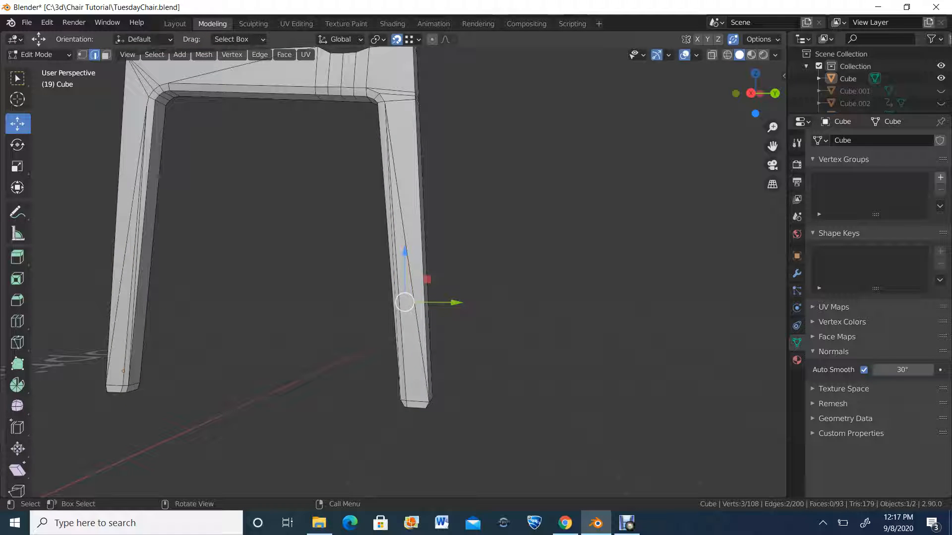
left_click(258, 86, "alt")
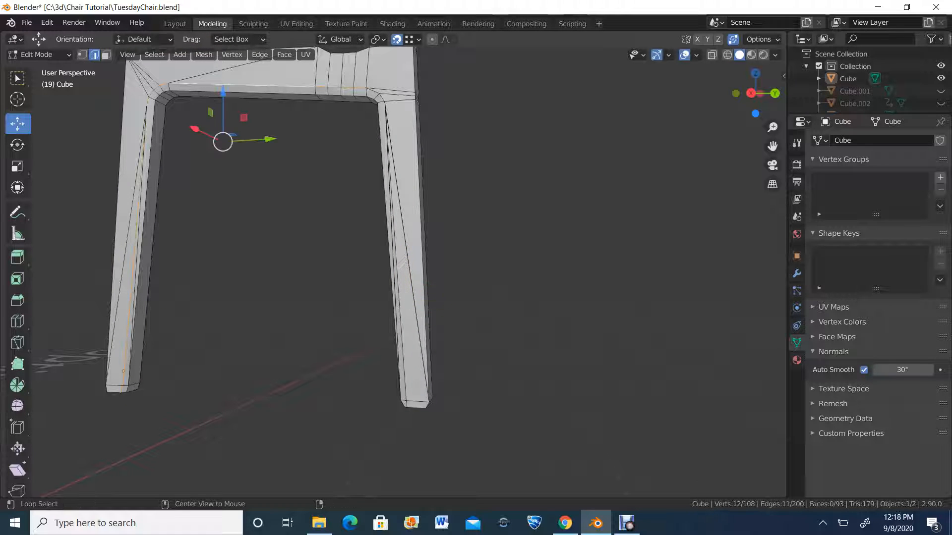
left_click(397, 268, "alt")
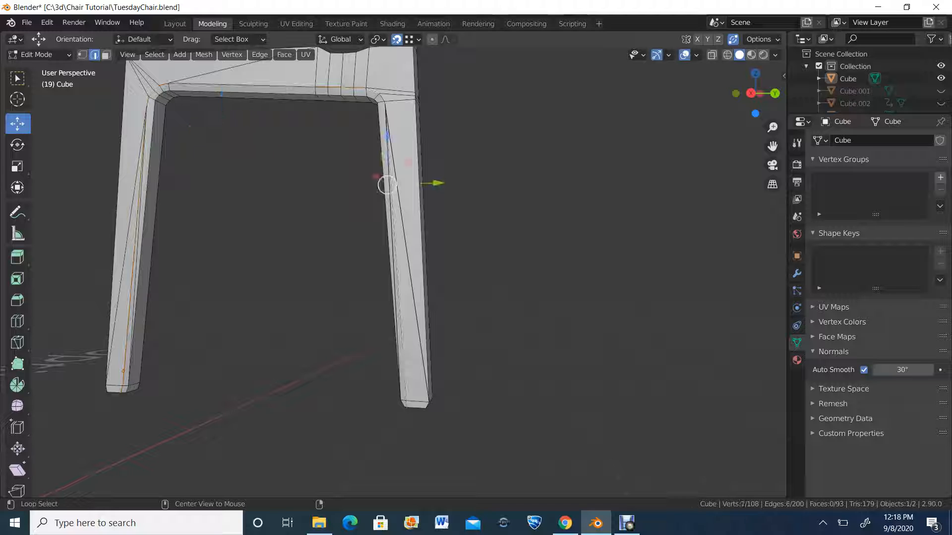
key("x")
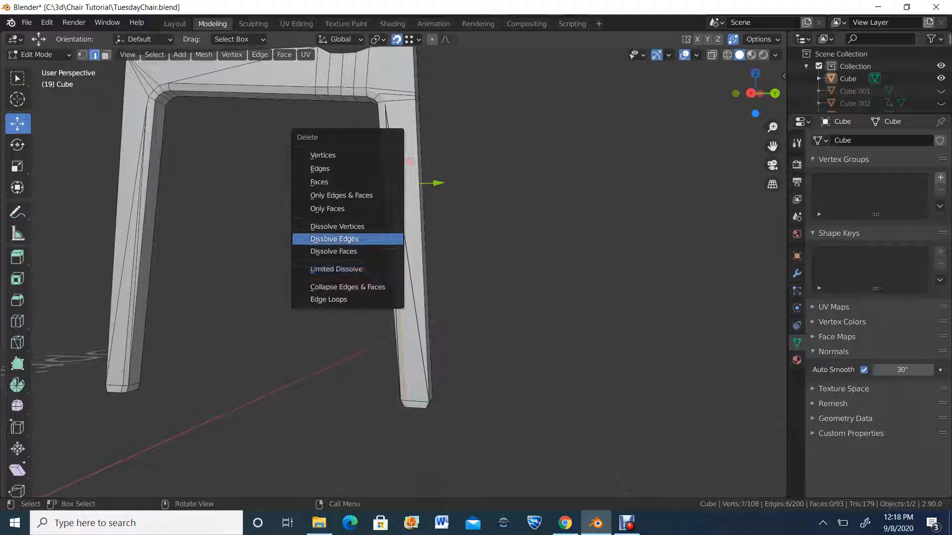
left_click(380, 239)
Step: In vertex select mode, merge the lowest remaining pair of vertices on the back leg's rear face down into the rear foot corners
middle_click_drag(379, 239, 371, 278)
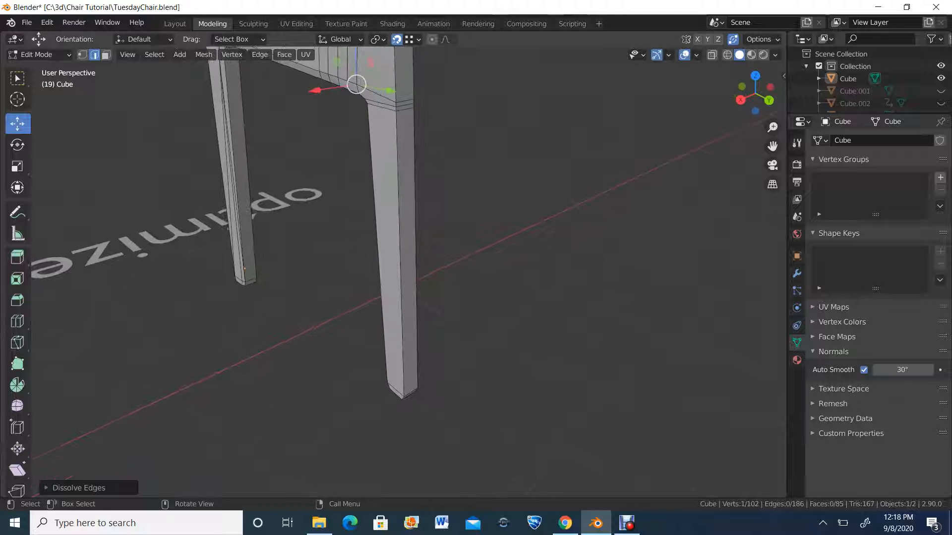
key("1")
left_click(414, 106)
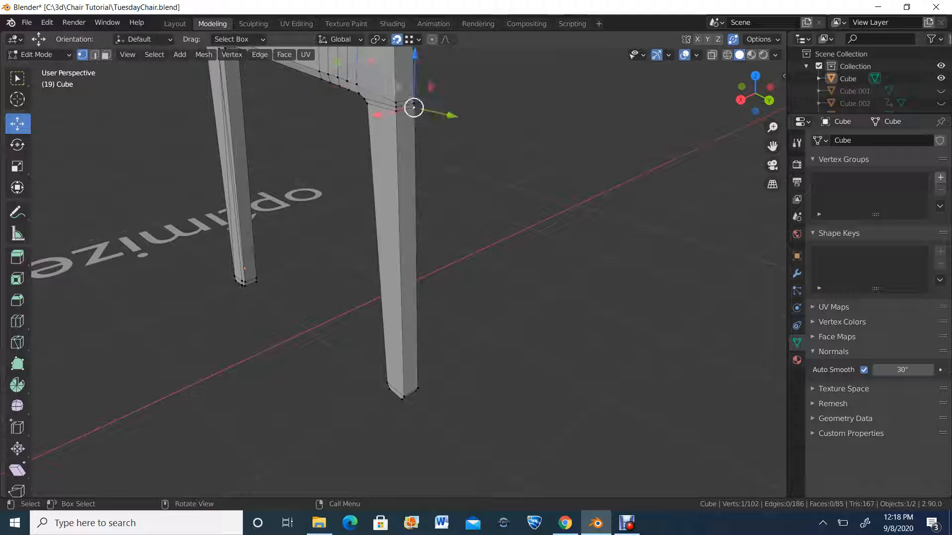
left_click_drag(413, 105, 418, 388)
left_click(395, 106)
left_click_drag(395, 105, 401, 394)
Step: Try to merge the rear vertex at the seat rail's height up into the vertex at the backrest's base
scroll(401, 360, "down", 2)
mouse_move(400, 359)
middle_mouse_down()
mouse_move(418, 352)
mouse_move(421, 362)
mouse_move(397, 363)
middle_mouse_up()
scroll(397, 363, "up", 1)
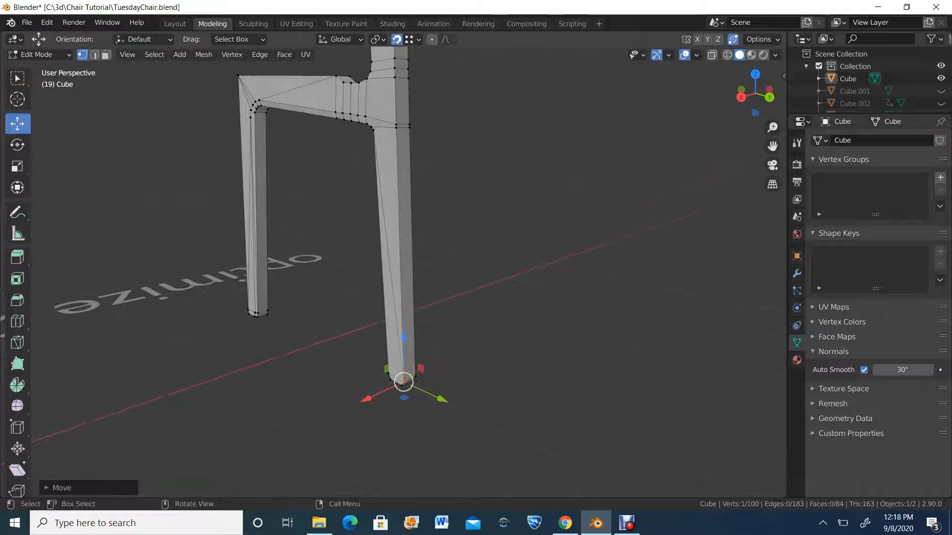
left_click(396, 124)
left_click_drag(396, 124, 394, 78)
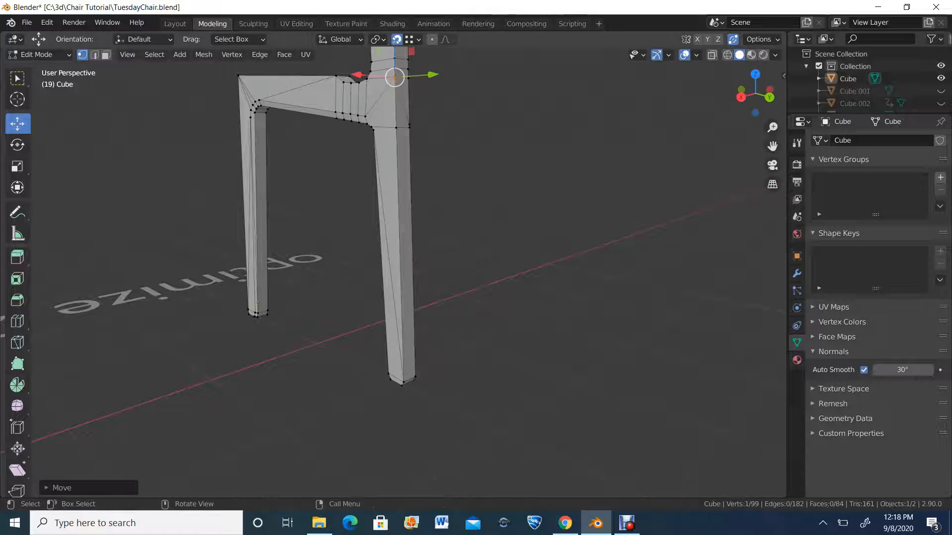
middle_click_drag(395, 81, 458, 79)
key("ctrl+z")
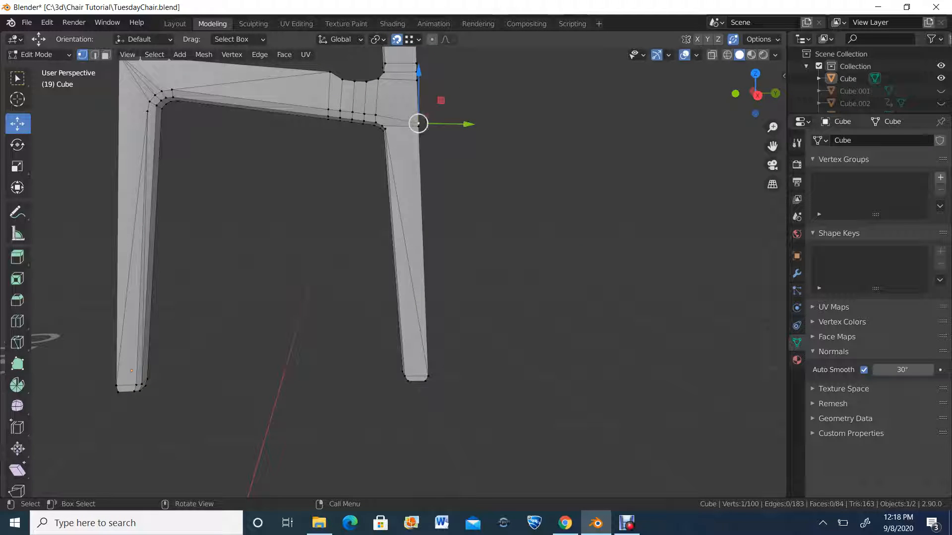
Step: In edge select mode, select the surplus edge loop running along the underside of the seat rail and down the legs, and remove it with Dissolve Edges
key("2")
left_click(400, 119, "alt")
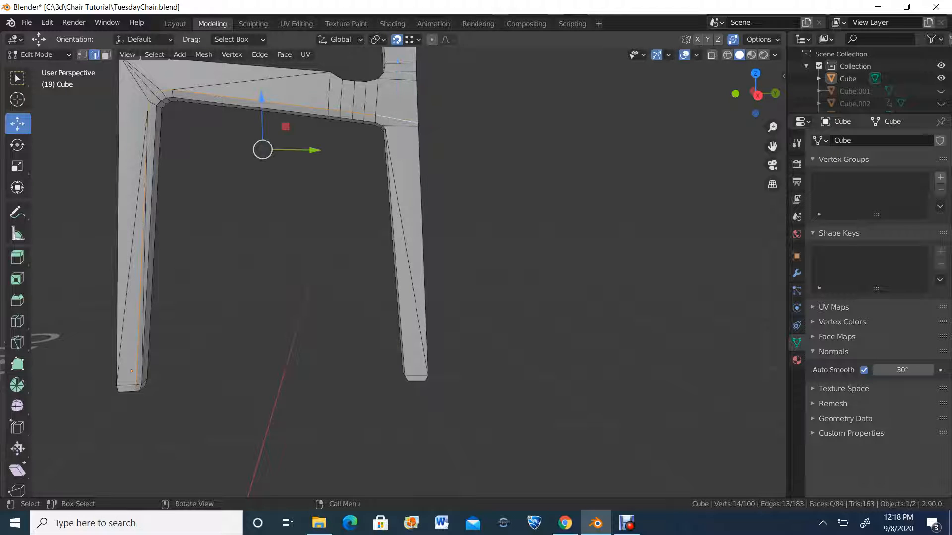
key("x")
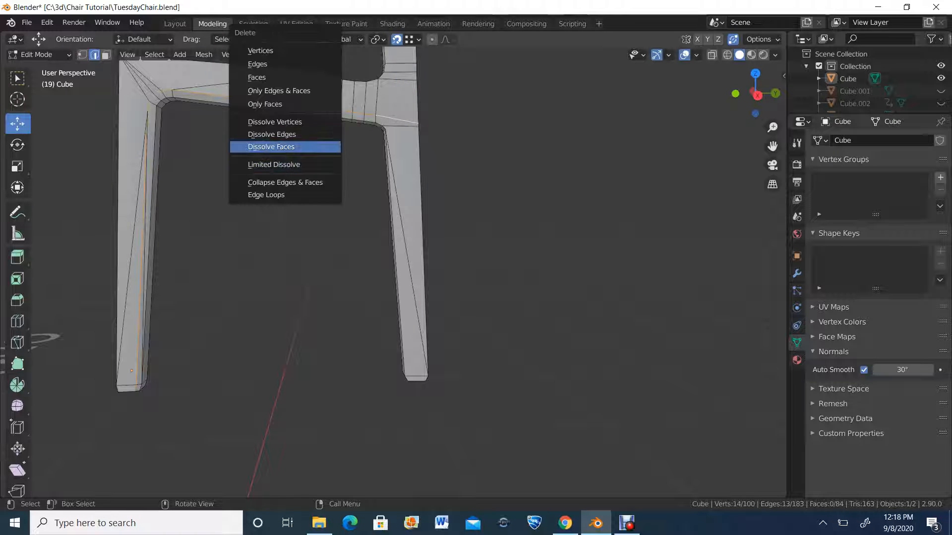
left_click(278, 133)
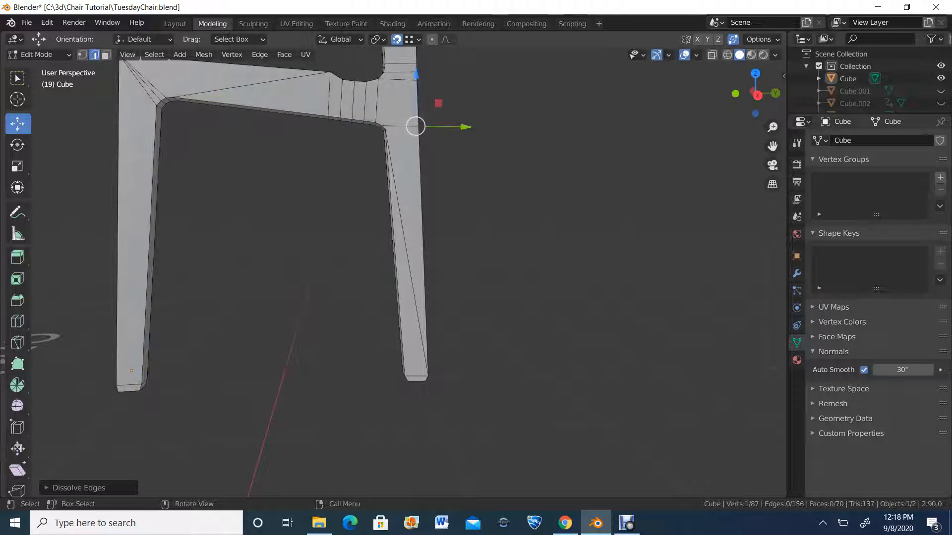
Step: In vertex select mode, merge the upper of the two close inner rear vertices at the seat rail's lower edge up into the vertex at the backrest's base
middle_click_drag(278, 148, 177, 157)
scroll(261, 128, "up", 1)
scroll(178, 157, "down", 1)
key("1")
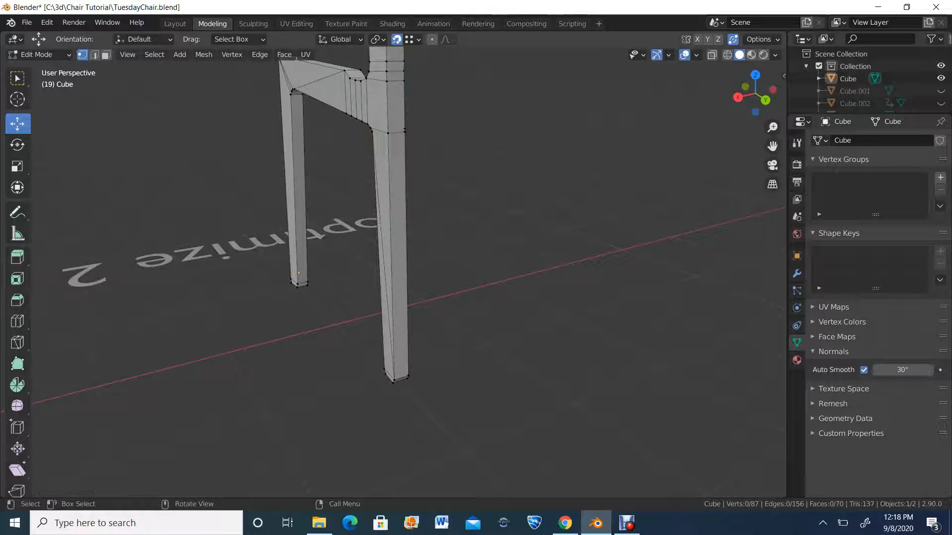
middle_click_drag(347, 198, 275, 198)
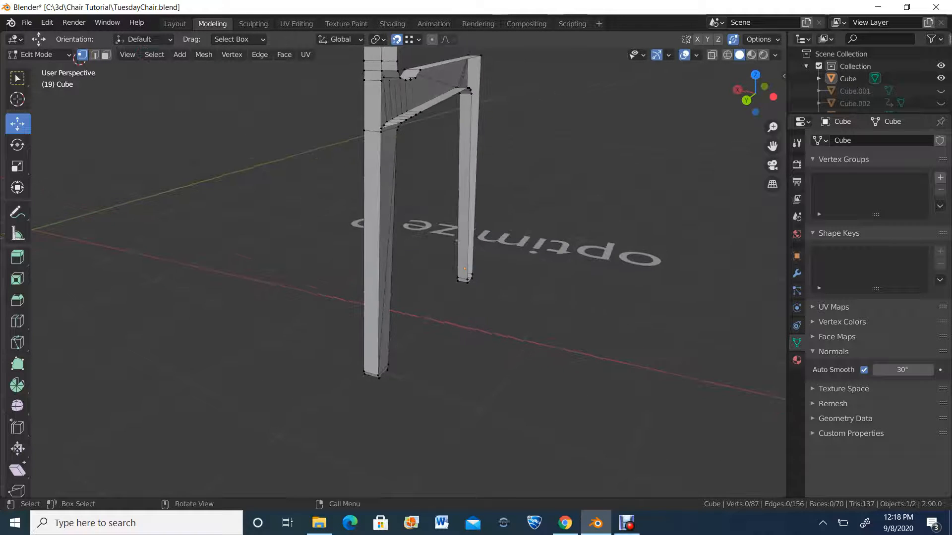
scroll(276, 199, "up", 2)
scroll(409, 272, "down", 2)
left_click(381, 129)
middle_click_drag(381, 129, 356, 256)
scroll(337, 264, "up", 1)
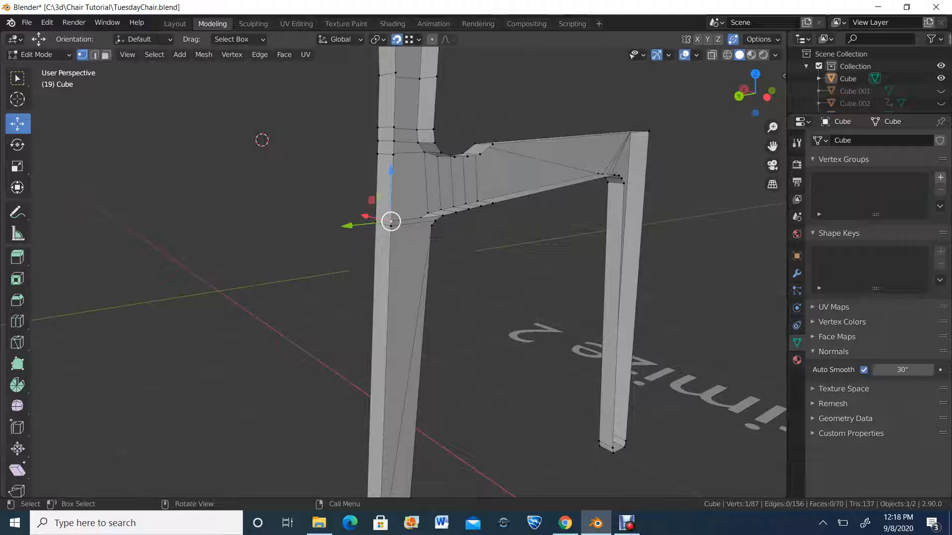
left_click_drag(390, 222, 393, 147)
Step: Merge the remaining pair of rear vertices at the seat rail's lower edge up into the rear vertices at the backrest's base
mouse_move(392, 147)
middle_mouse_down()
mouse_move(347, 149)
mouse_move(404, 149)
middle_mouse_up()
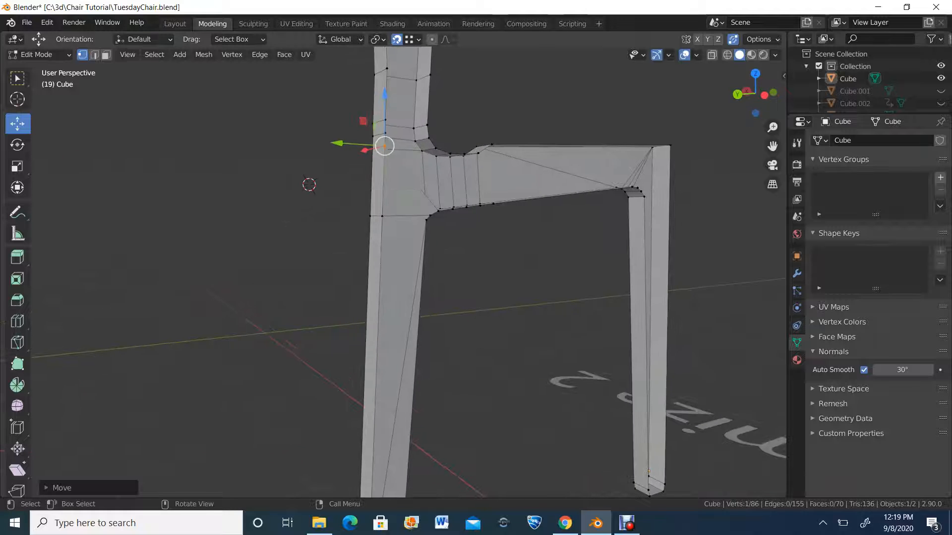
left_click(383, 216)
left_click_drag(383, 215, 385, 146)
left_click(370, 216)
left_click_drag(371, 215, 372, 149)
Step: Merge the surplus close-set rear vertices at the backrest's base together on both sides of the frame
middle_click_drag(373, 148, 498, 154)
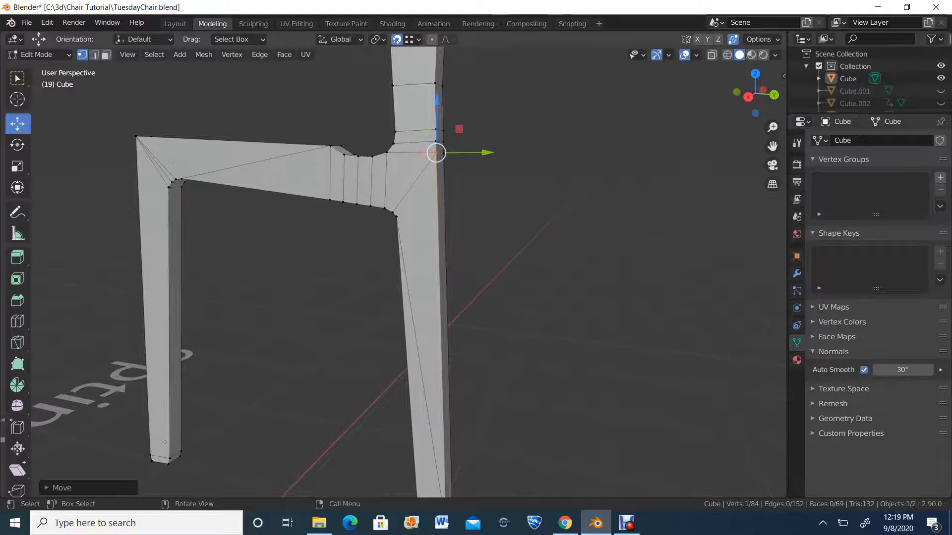
left_click(498, 163)
left_click_drag(443, 154, 436, 130)
scroll(436, 131, "down", 1)
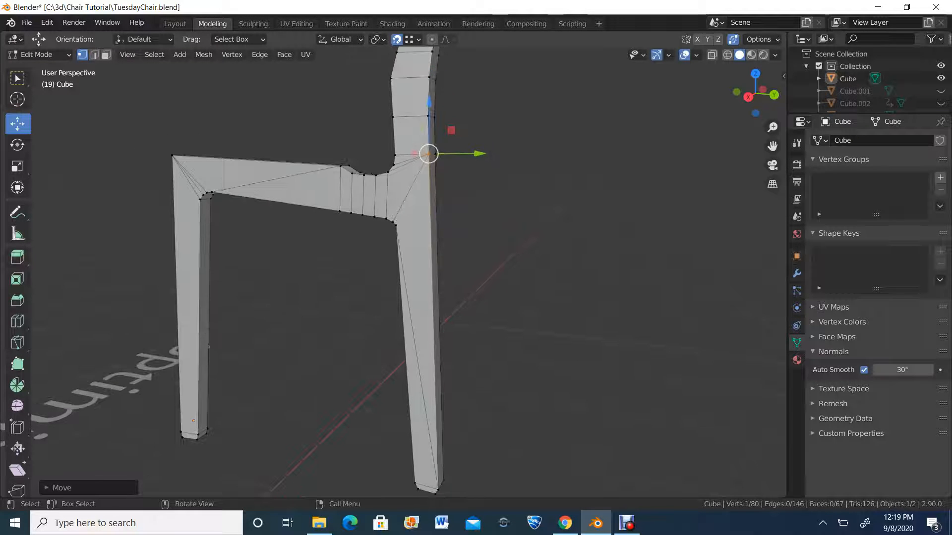
Step: Examine the side frame's shape in Object Mode, including the backrest
middle_click_drag(430, 142, 451, 196, "shift")
scroll(399, 244, "down", 2)
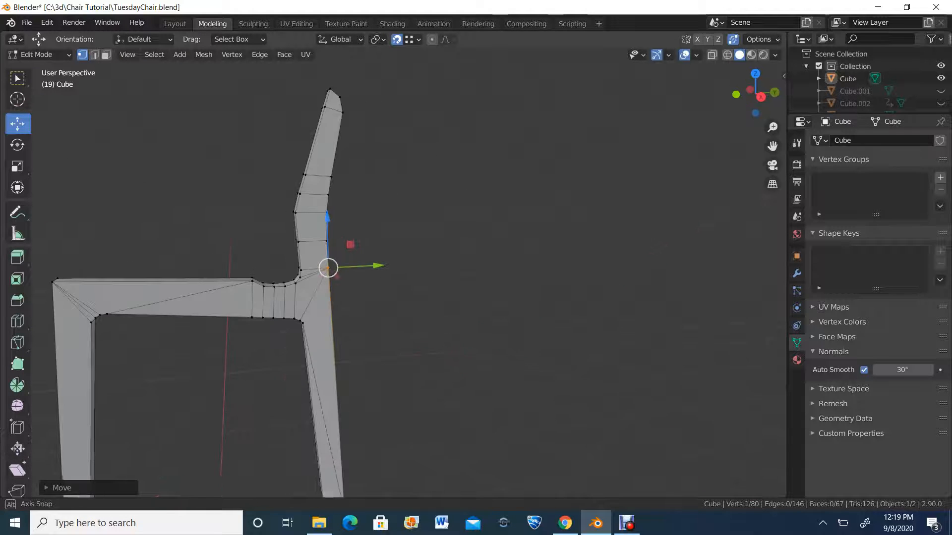
left_click(37, 54)
left_click(43, 69)
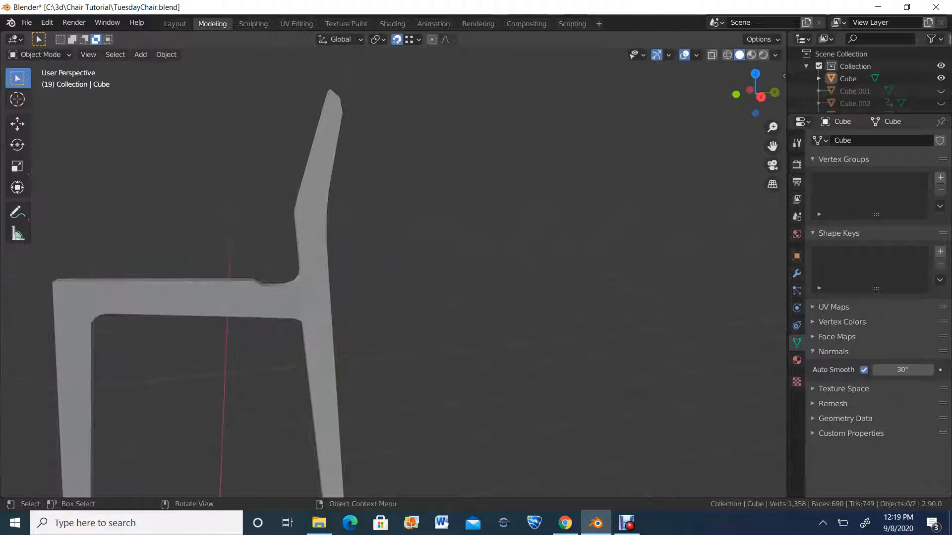
scroll(396, 248, "down", 4)
middle_click_drag(396, 248, 376, 410)
scroll(193, 234, "up", 3)
Step: Back in Edit Mode, merge the two front vertices just below the backrest's tip up into its top front corners
left_click(41, 55)
left_click(40, 81)
scroll(248, 238, "up", 4)
scroll(341, 405, "up", 1)
scroll(376, 411, "up", 1)
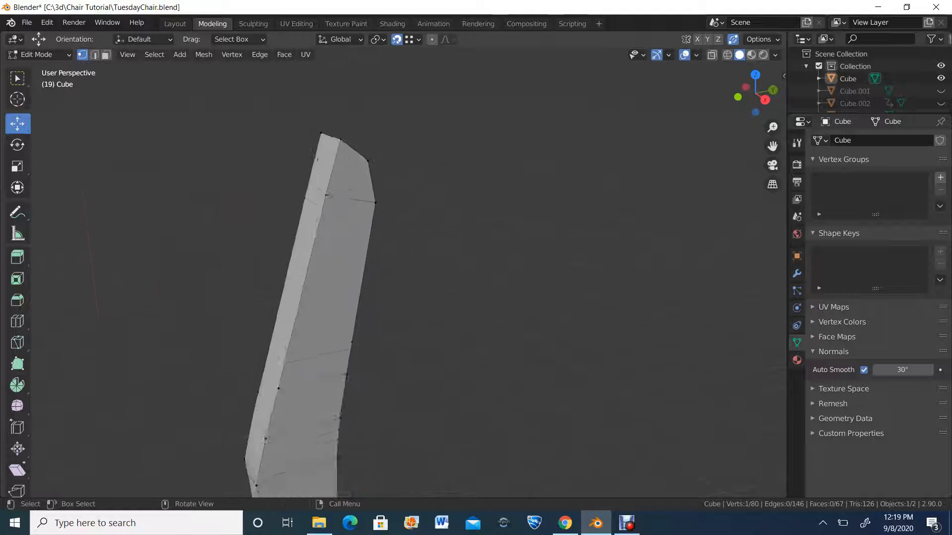
scroll(375, 411, "up", 1)
scroll(376, 410, "down", 1)
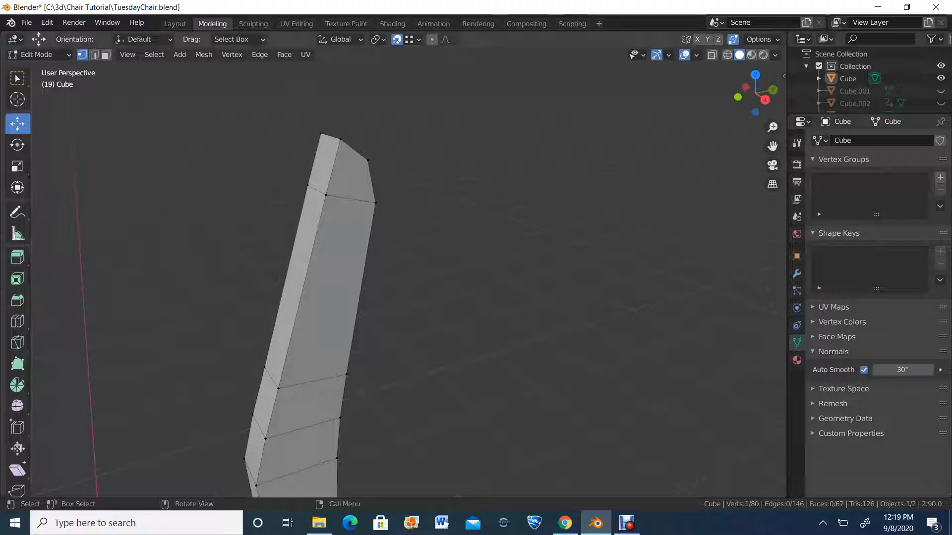
left_click_drag(307, 186, 321, 133)
left_click(326, 195)
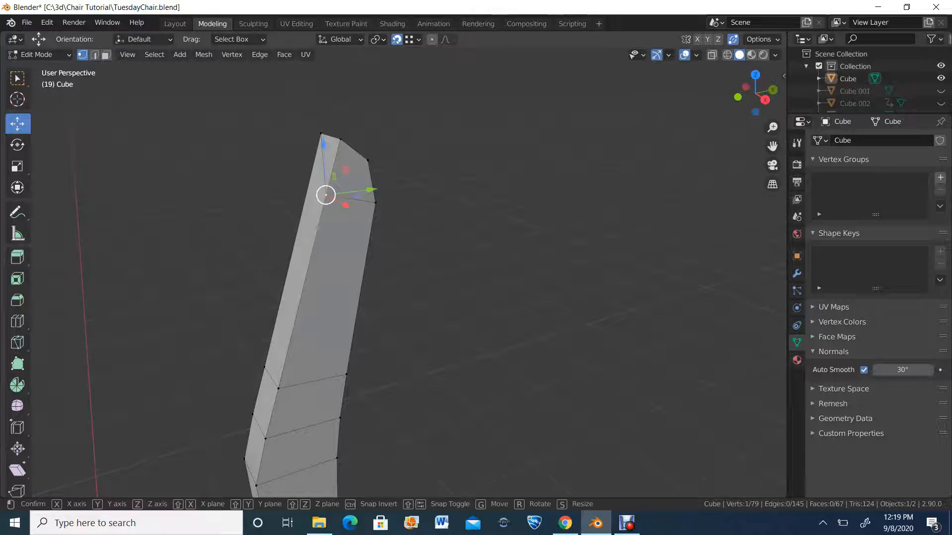
left_click_drag(325, 195, 322, 135)
Step: In edge select mode, dissolve the edge loop around the backrest just above its bend
scroll(322, 135, "down", 2)
middle_click_drag(323, 278, 321, 117, "shift")
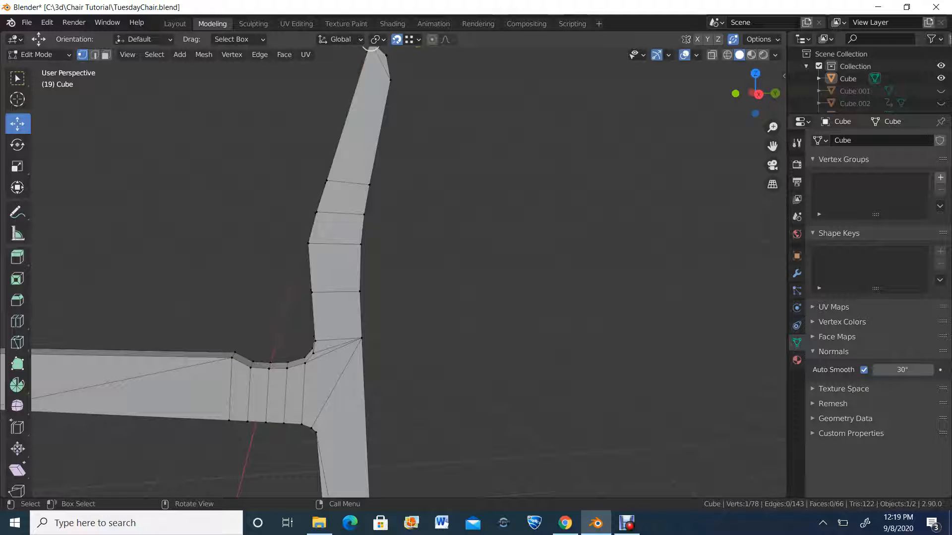
middle_click_drag(321, 118, 289, 125)
key("2")
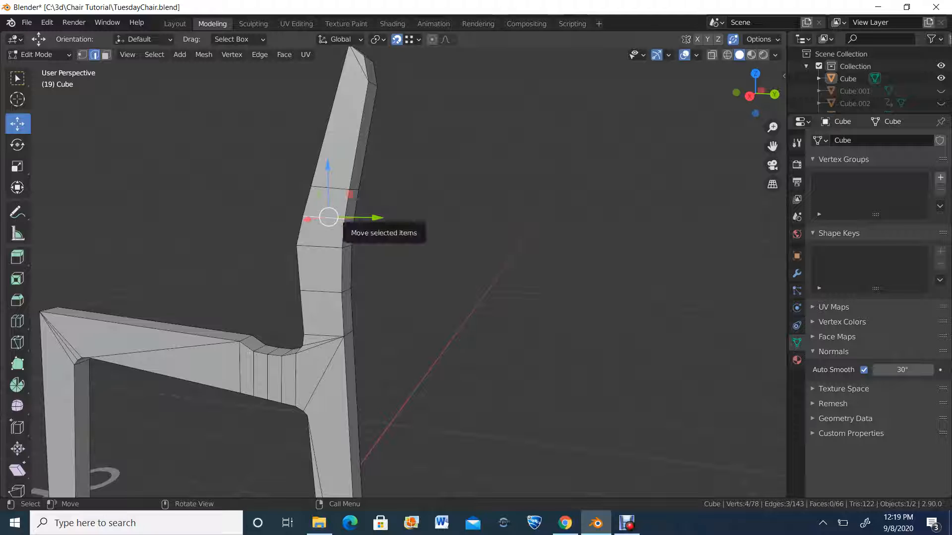
key("x")
left_click(328, 216)
middle_click_drag(329, 216, 349, 218)
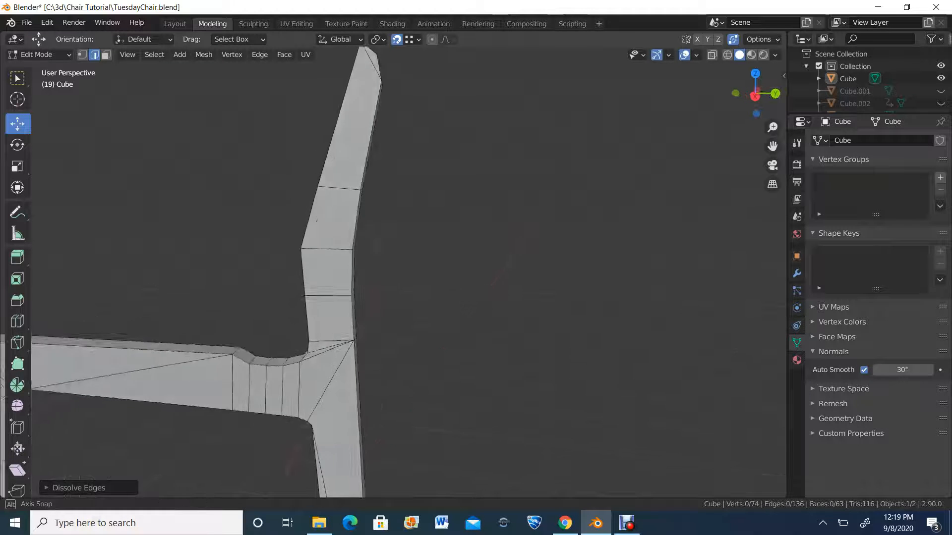
Step: Select the edge loop around the backrest midway between its bend and its base, and remove it with Dissolve Edges
left_click(327, 292, "alt")
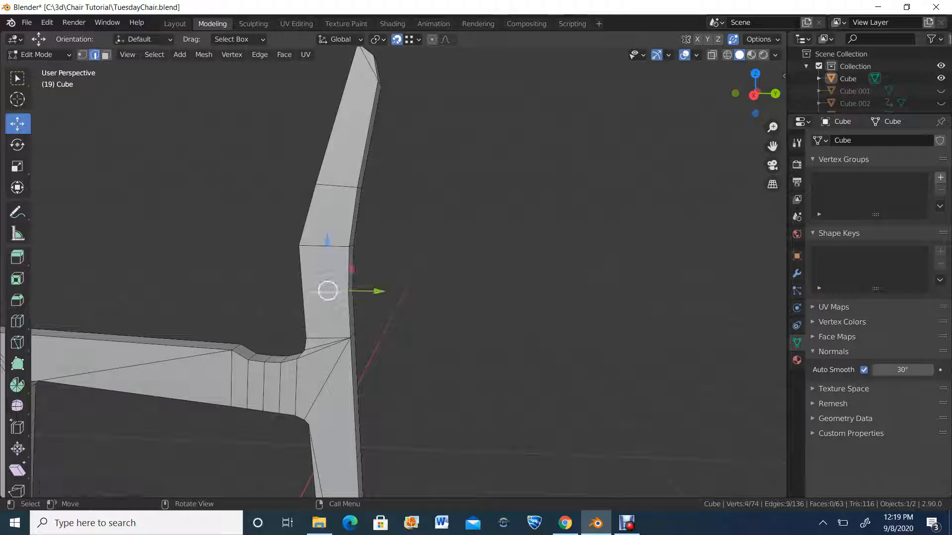
key("x")
left_click(545, 342)
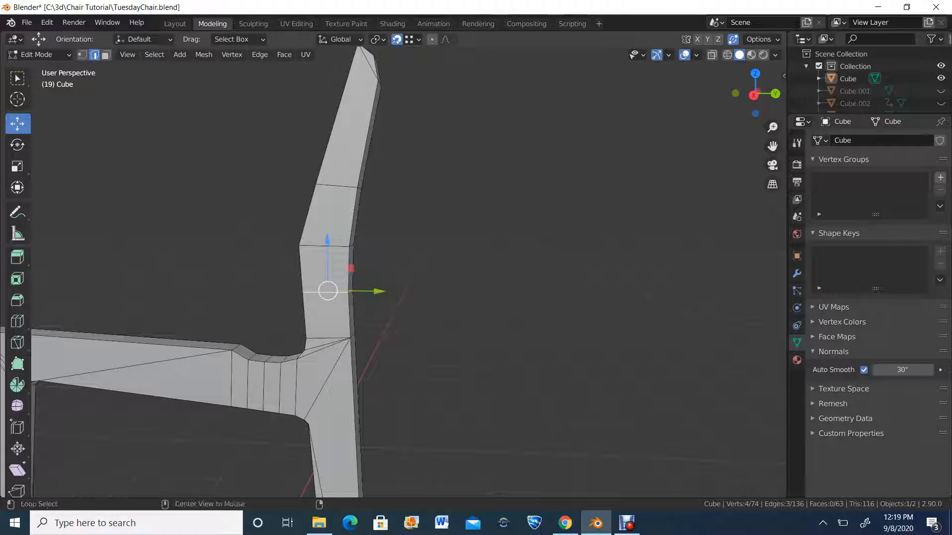
key("x")
left_click(436, 334)
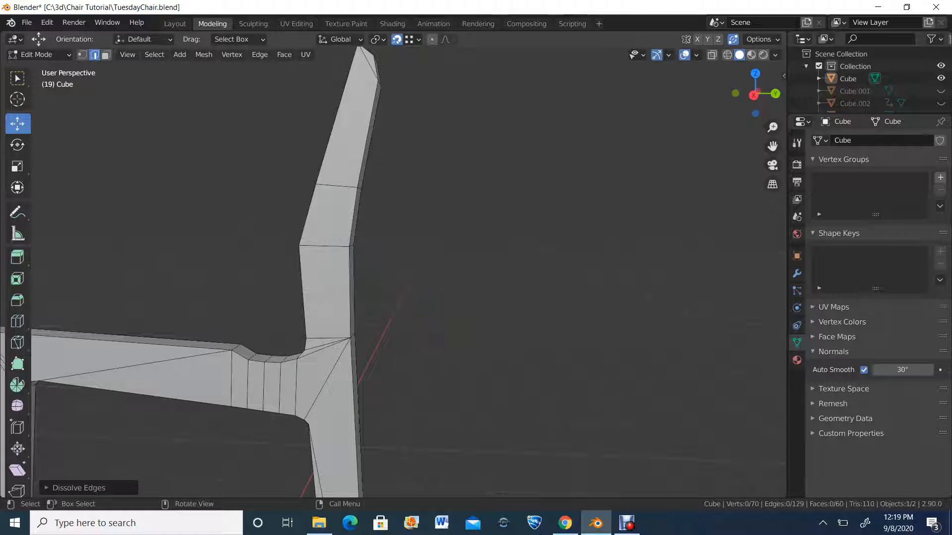
Step: In vertex select mode, merge the two front vertices partway up the upper backrest into its top front corners
scroll(437, 334, "down", 2)
middle_click_drag(437, 322, 496, 323)
scroll(496, 322, "up", 1)
key("1")
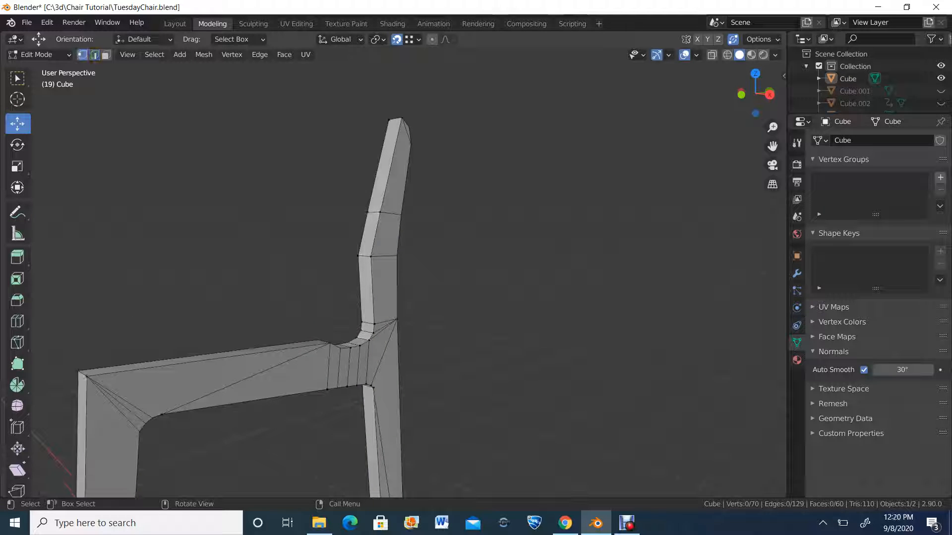
left_click_drag(367, 212, 389, 120)
key("ctrl+z")
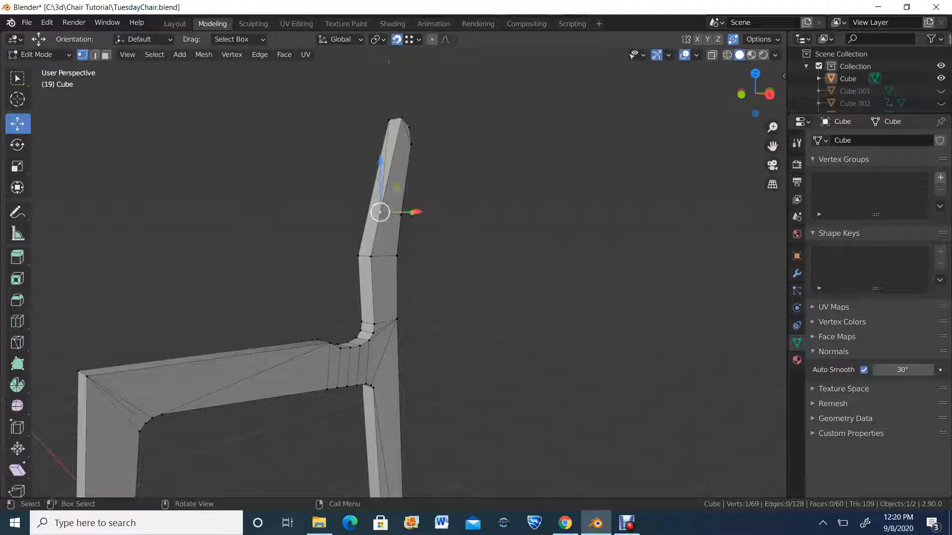
left_click_drag(380, 212, 388, 120)
Step: Merge the surplus vertices on both lower edges of the seat rail near the back leg into the neighbouring rounded corner's first vertices
scroll(388, 120, "down", 2)
middle_click_drag(389, 120, 369, 99)
scroll(369, 99, "up", 3)
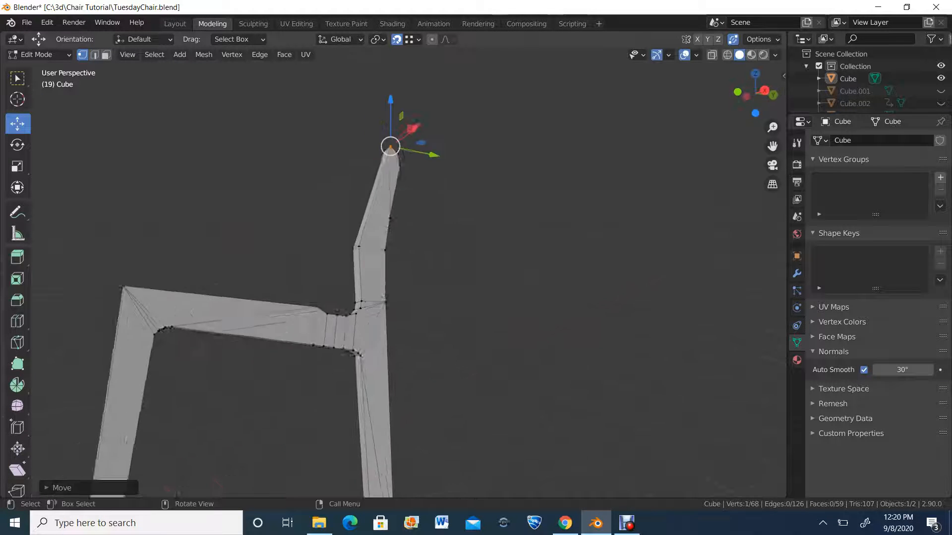
middle_click_drag(322, 292, 506, 122, "shift")
scroll(516, 124, "up", 2)
middle_click_drag(529, 91, 502, 93)
left_click(504, 150)
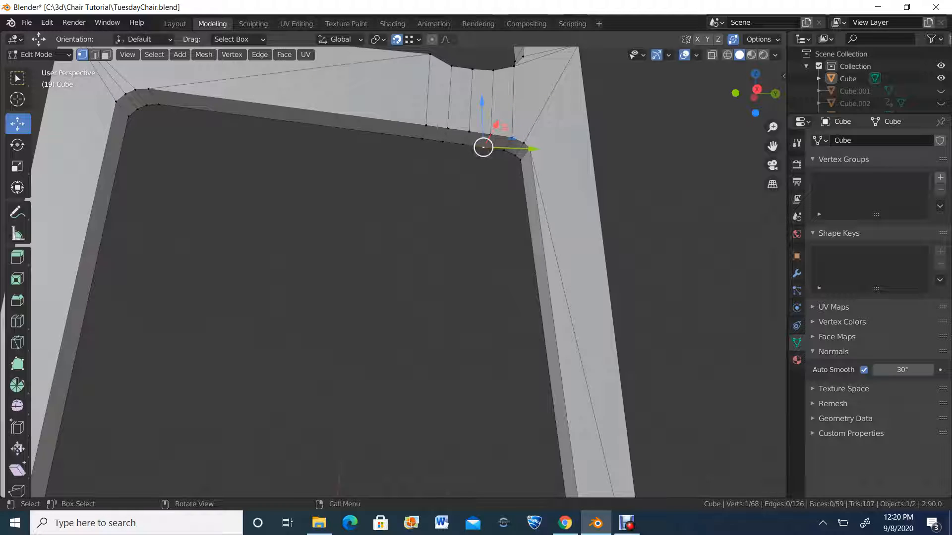
left_click_drag(484, 148, 511, 137)
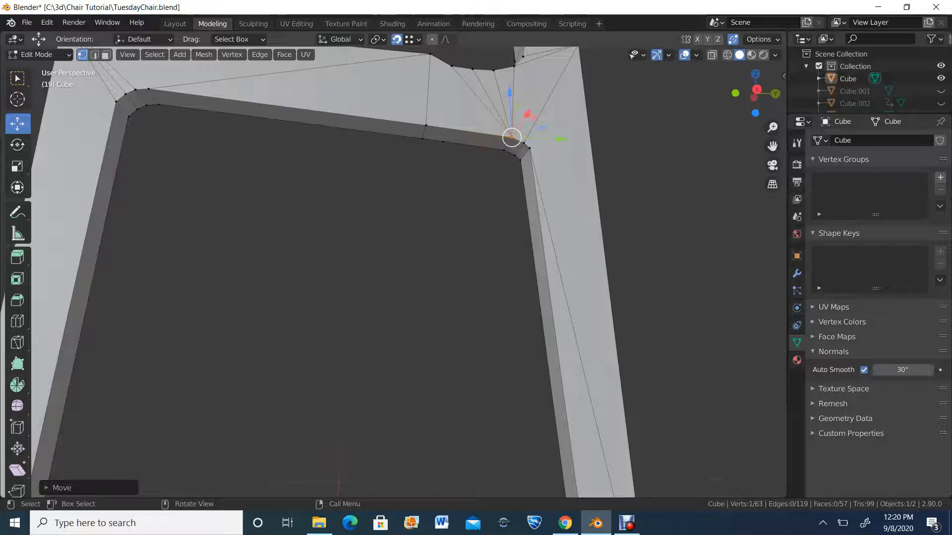
mouse_move(511, 136)
left_mouse_down()
mouse_move(442, 140)
mouse_move(504, 150)
left_mouse_up()
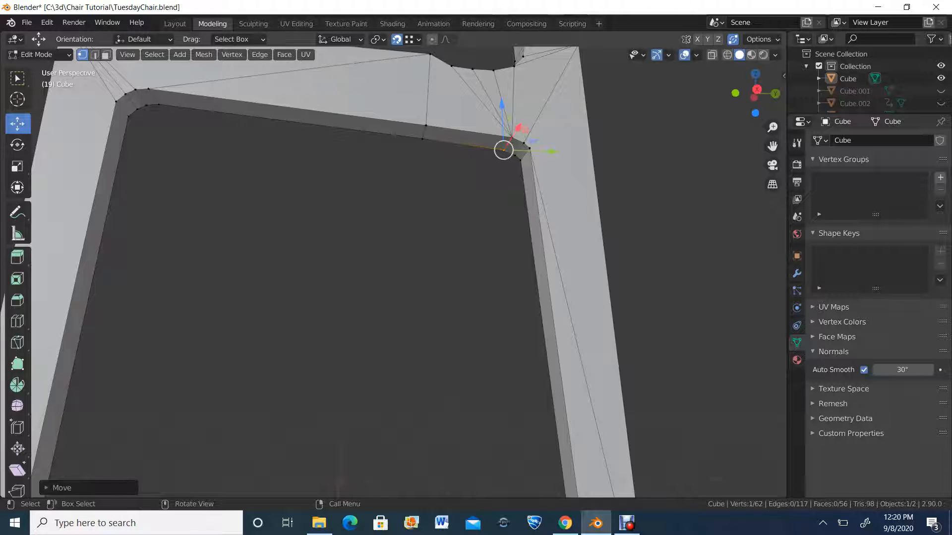
Step: Merge the last pair of vertices partway along the seat rail's lower edges into the rounded corner vertices at the front leg
scroll(504, 149, "down", 2)
left_click_drag(480, 174, 209, 140)
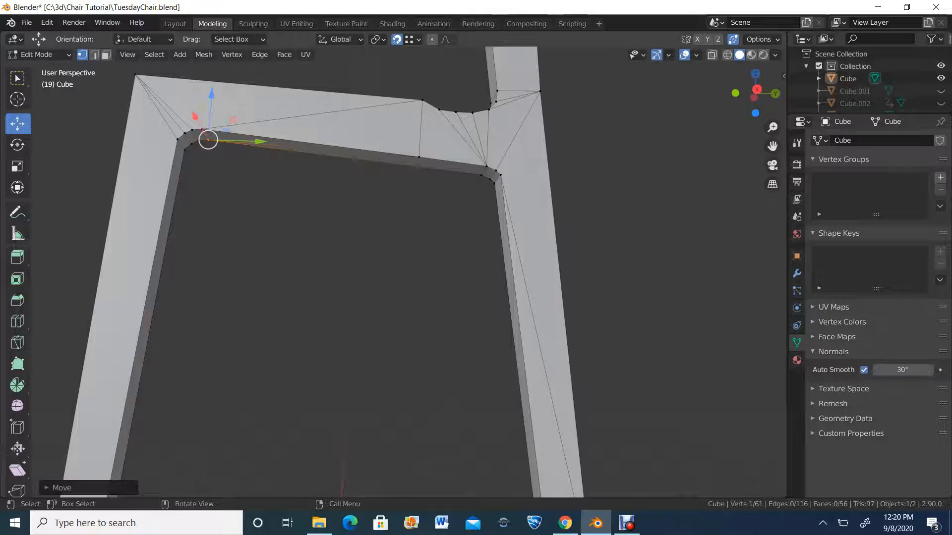
left_click(419, 157)
left_click_drag(419, 157, 203, 129)
Step: Examine the simplified side frame from all sides in Object Mode
scroll(203, 129, "down", 5)
middle_click_drag(203, 129, 585, 144)
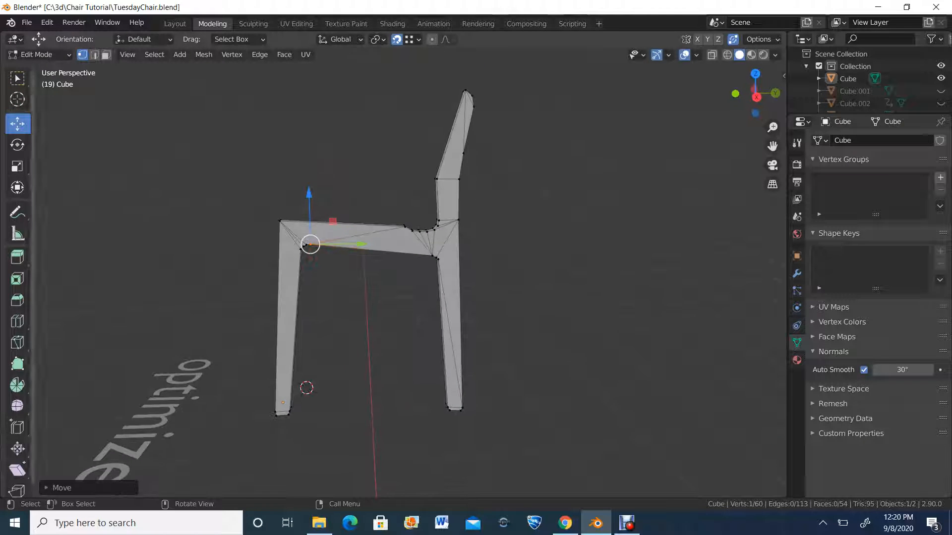
left_click(39, 54)
left_click(42, 70)
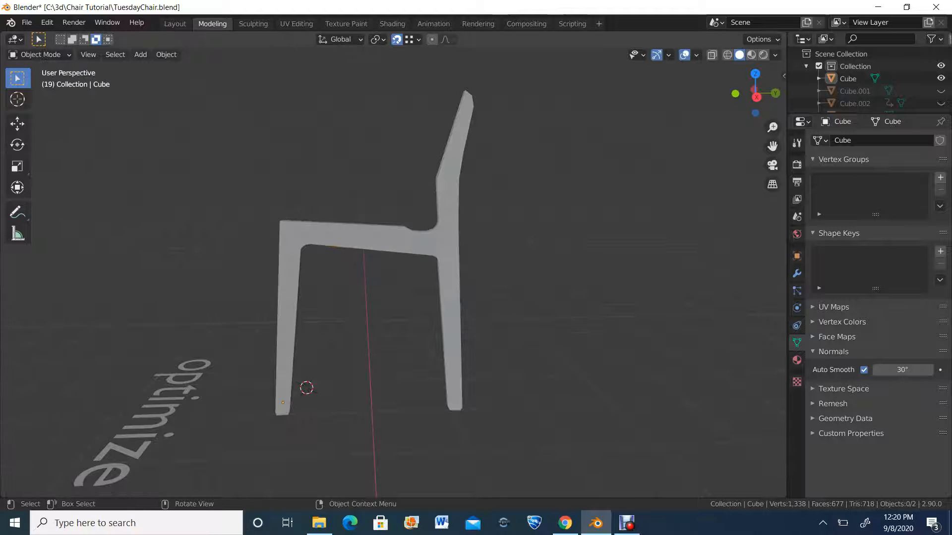
middle_click_drag(238, 163, 446, 164)
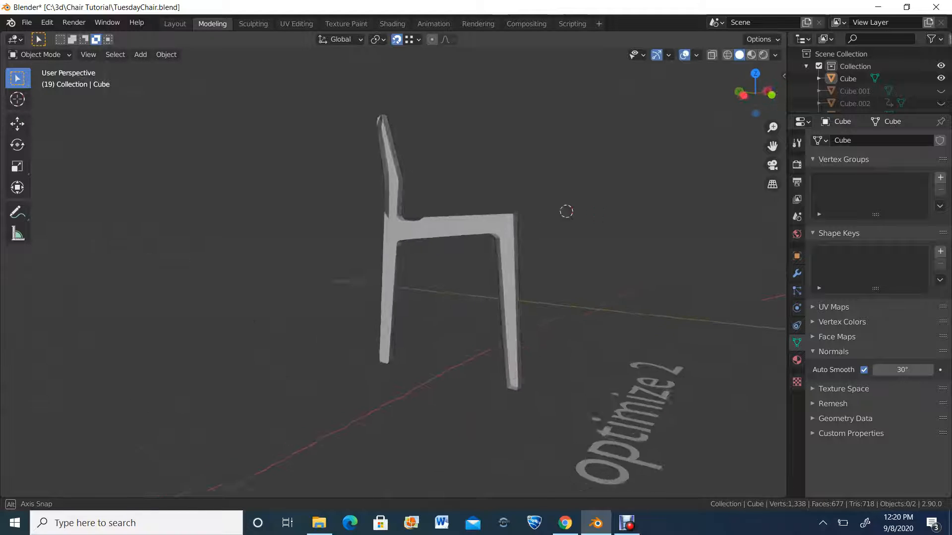
middle_click_drag(566, 212, 763, 275)
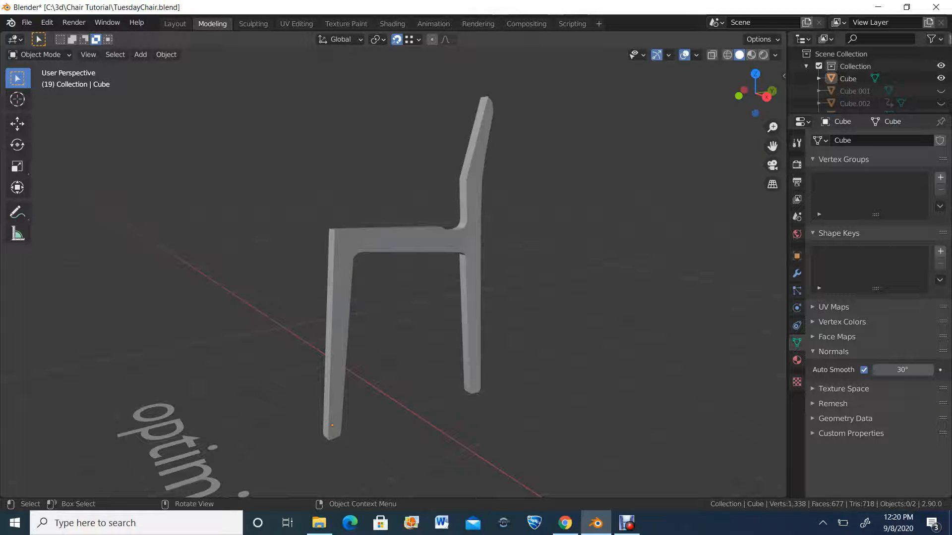
Step: In Edit Mode with X-ray on, select all vertices of the side frame and merge them by distance
left_click(38, 55)
left_click(37, 80)
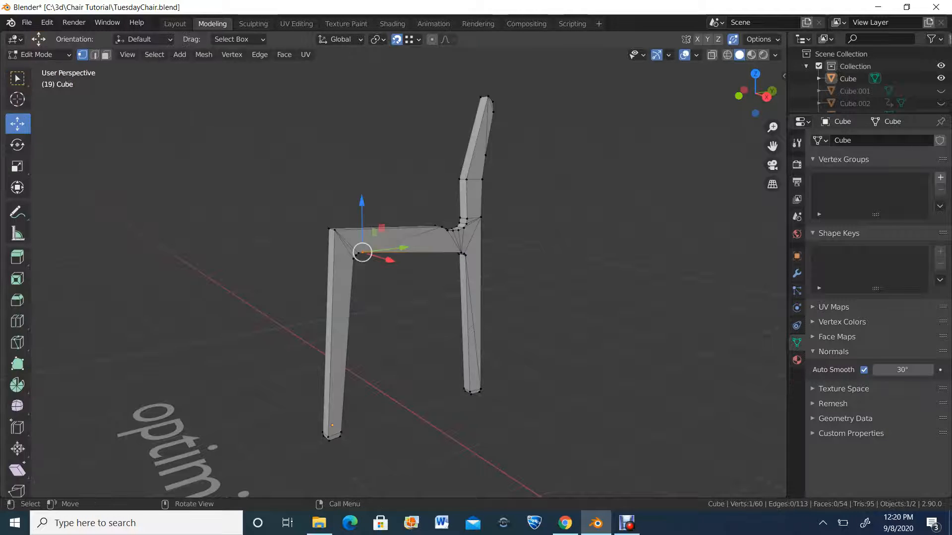
scroll(407, 278, "down", 1)
key("alt+z")
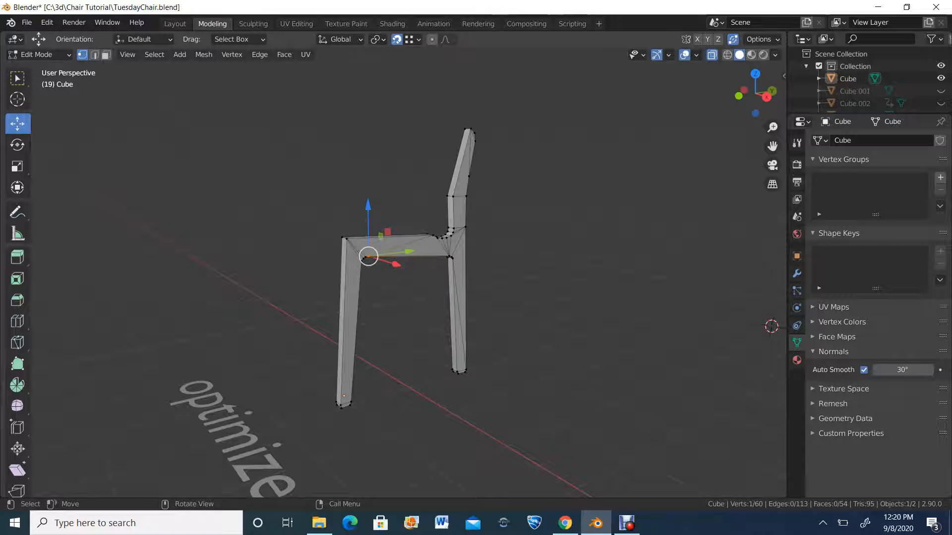
left_click_drag(270, 71, 600, 447)
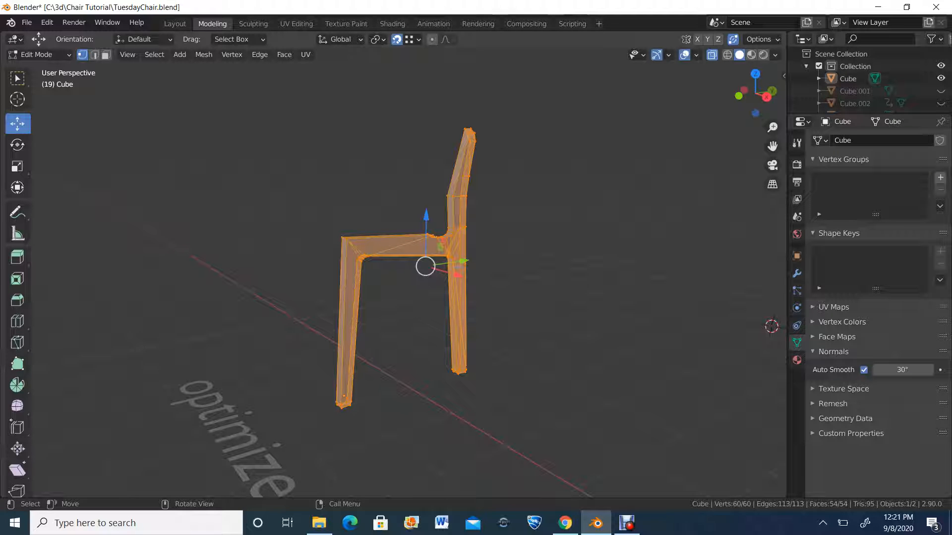
key("m")
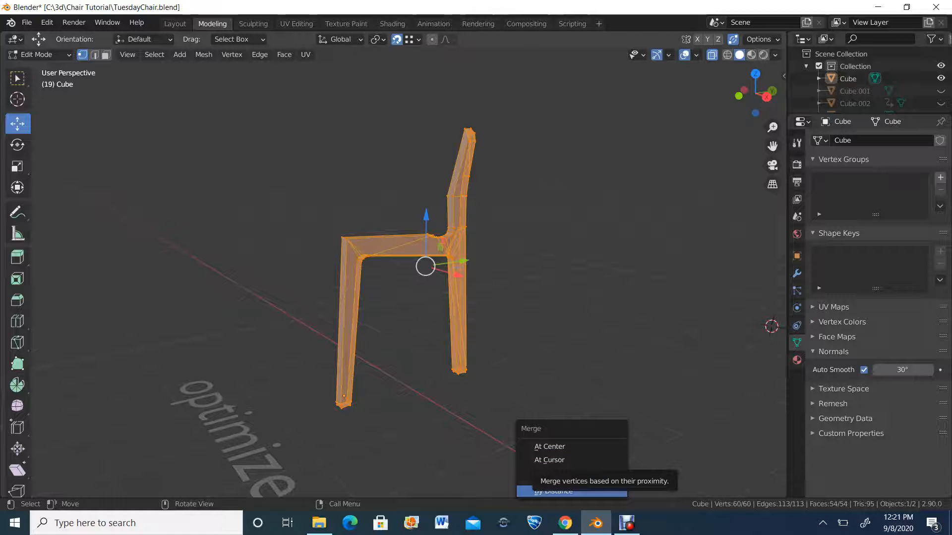
key("Return")
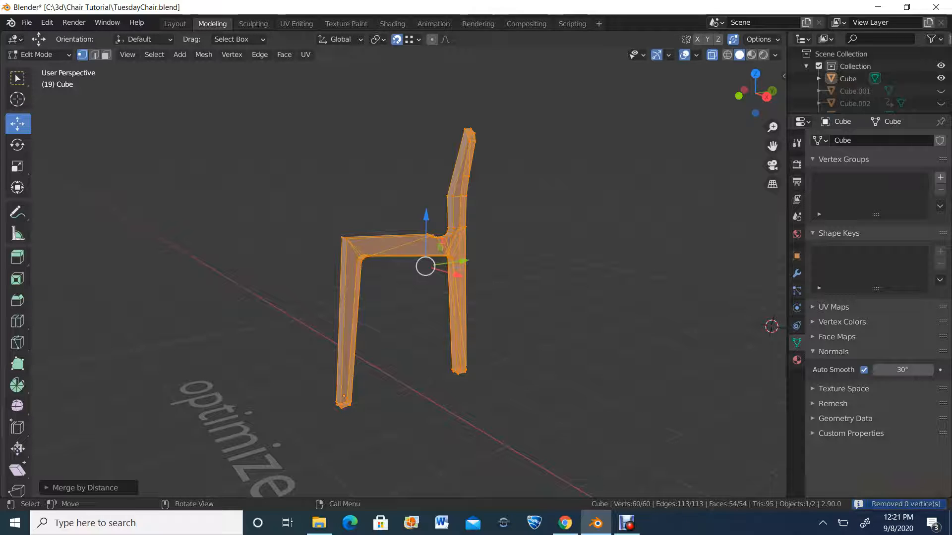
Step: Return to Object Mode, turn off X-ray and examine the side frame's surfaces and rounded corners from several sides
scroll(410, 268, "up", 2)
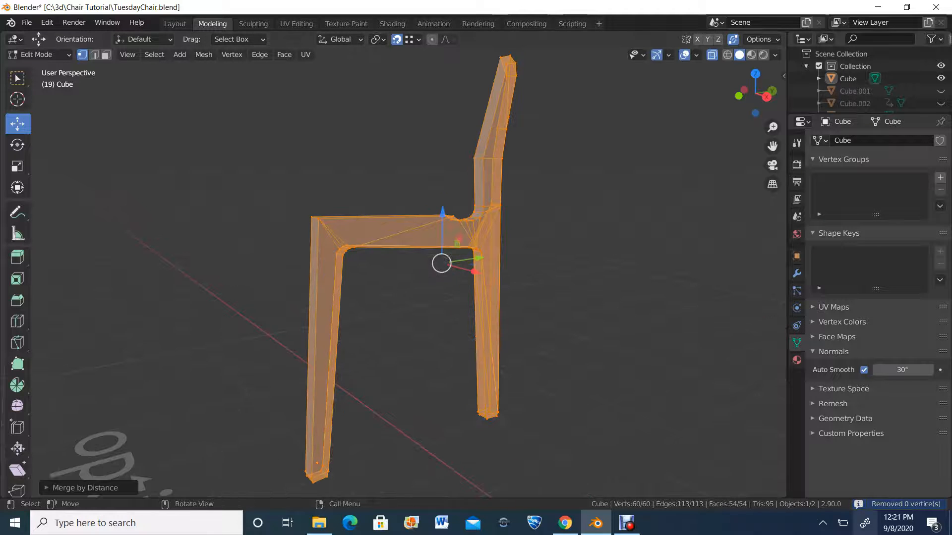
middle_click_drag(410, 268, 298, 277)
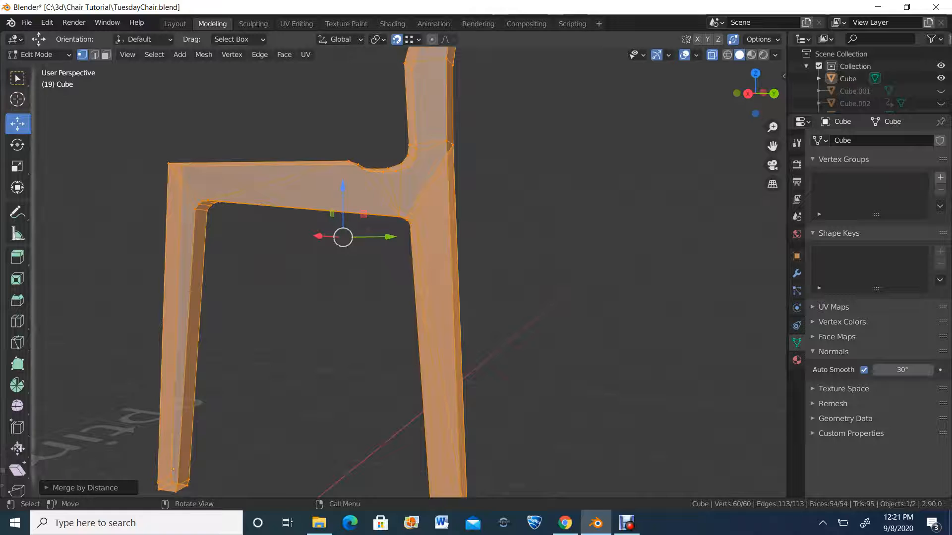
left_click(38, 55)
left_click(43, 69)
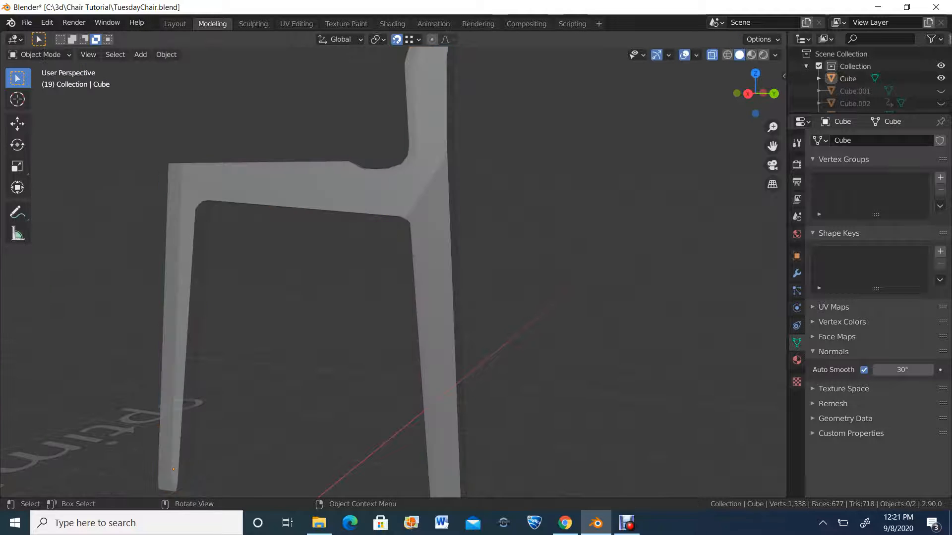
middle_click_drag(317, 258, 278, 266)
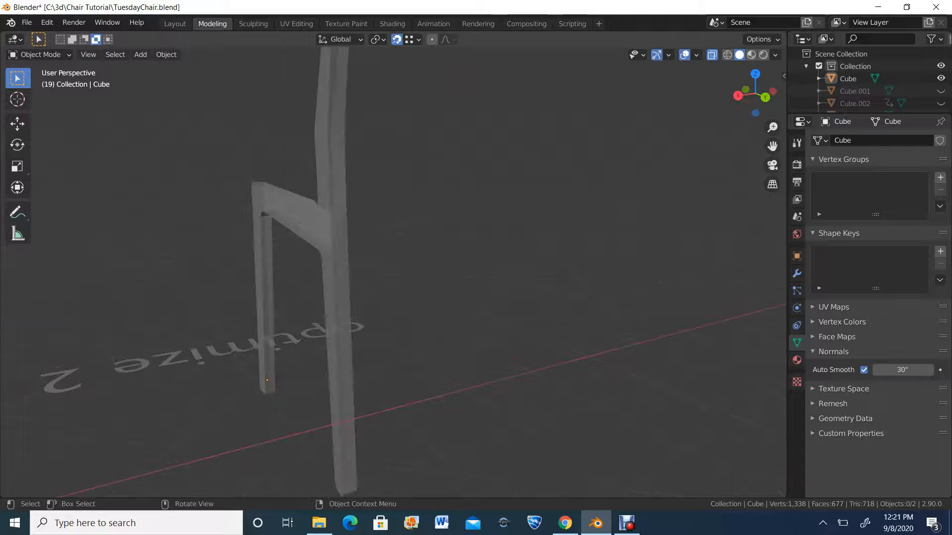
middle_click_drag(267, 380, 575, 285)
middle_click_drag(446, 292, 459, 315)
middle_click_drag(555, 479, 520, 486)
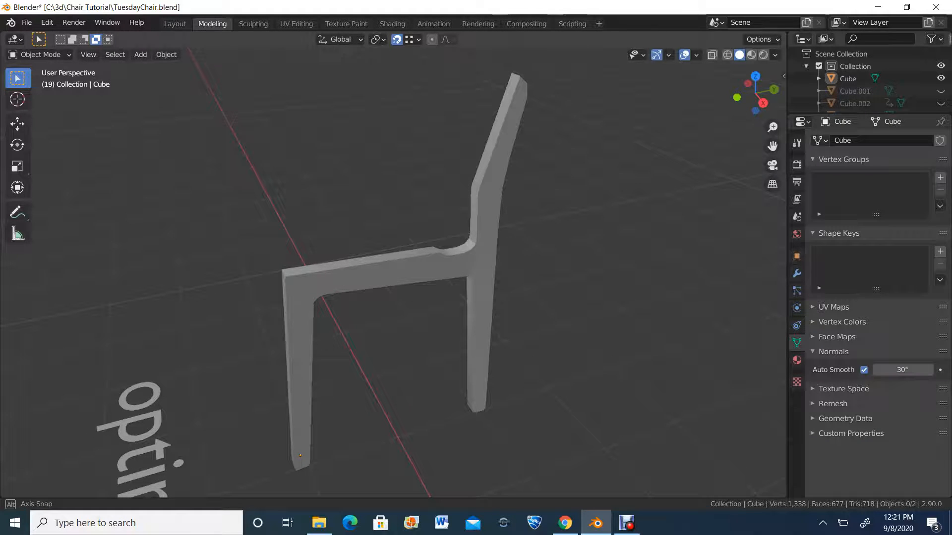
middle_click_drag(519, 486, 519, 487)
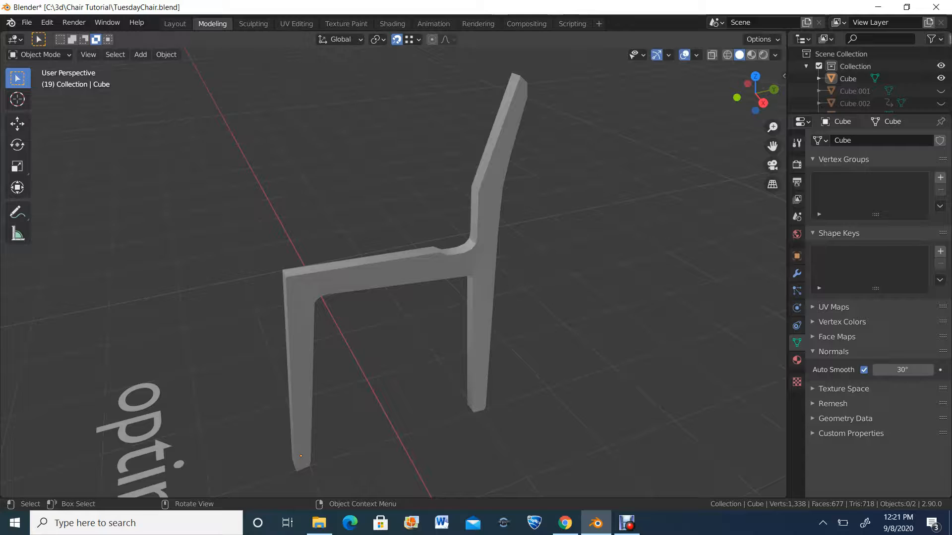
key("shift+F10")
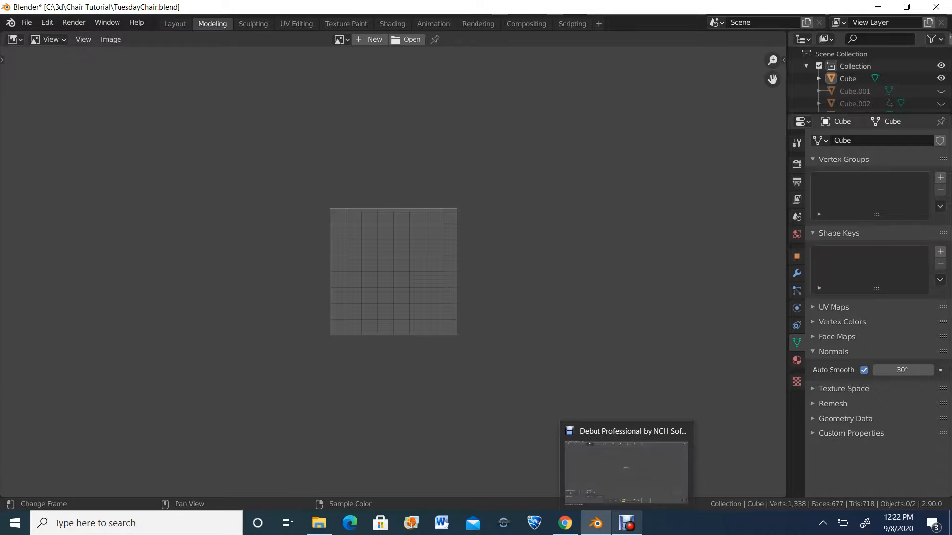
left_click(628, 524)
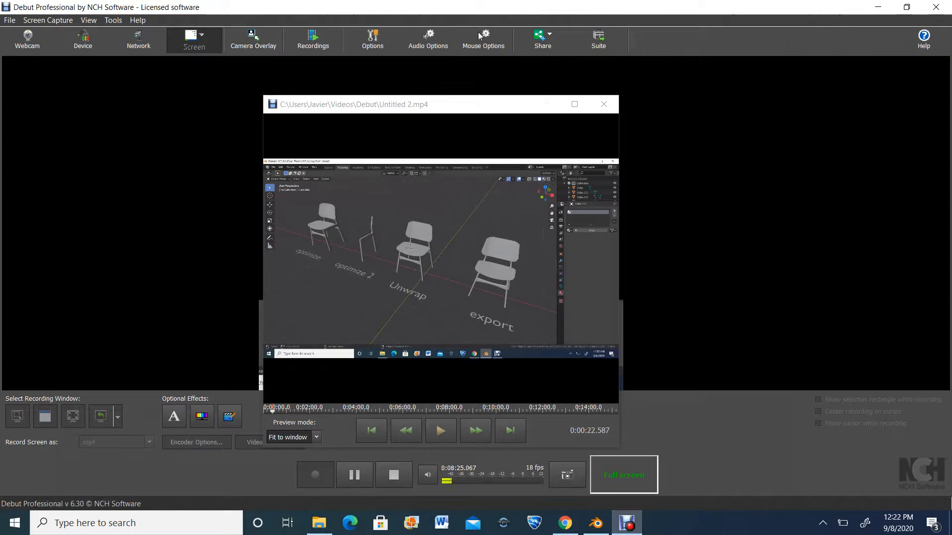